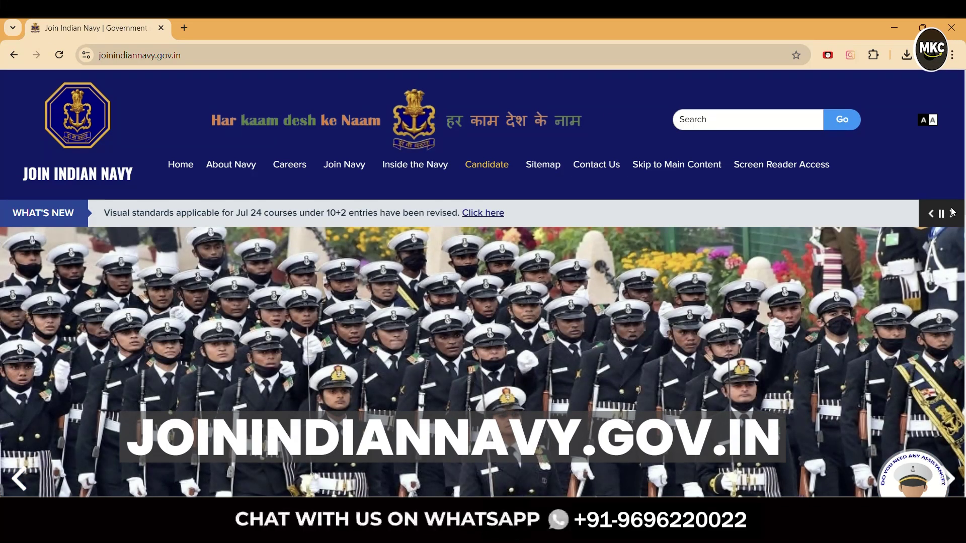
# Step through the What's New headlines and open the English SSR Medical Assistant 02/2024 advertisement
pyautogui.click(953, 213)
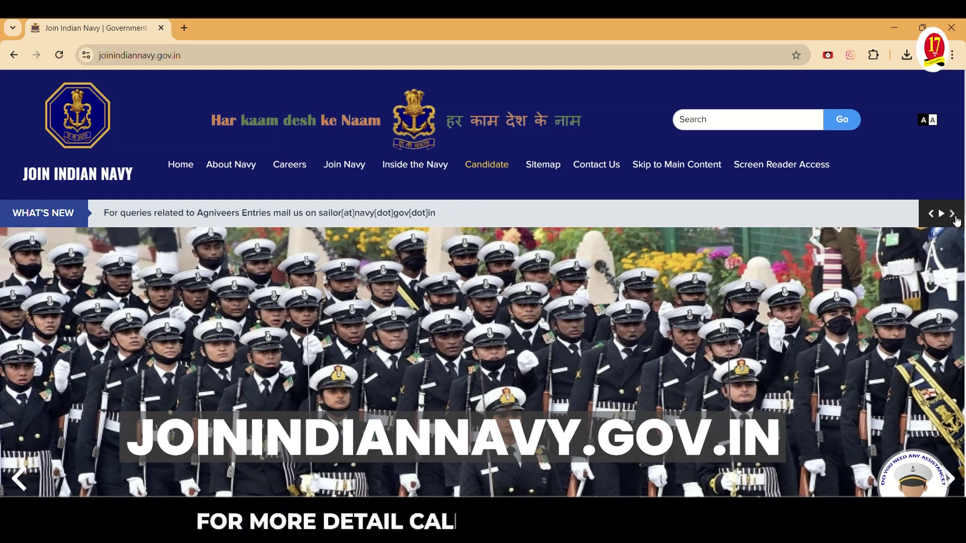
pyautogui.click(956, 218)
pyautogui.click(956, 218)
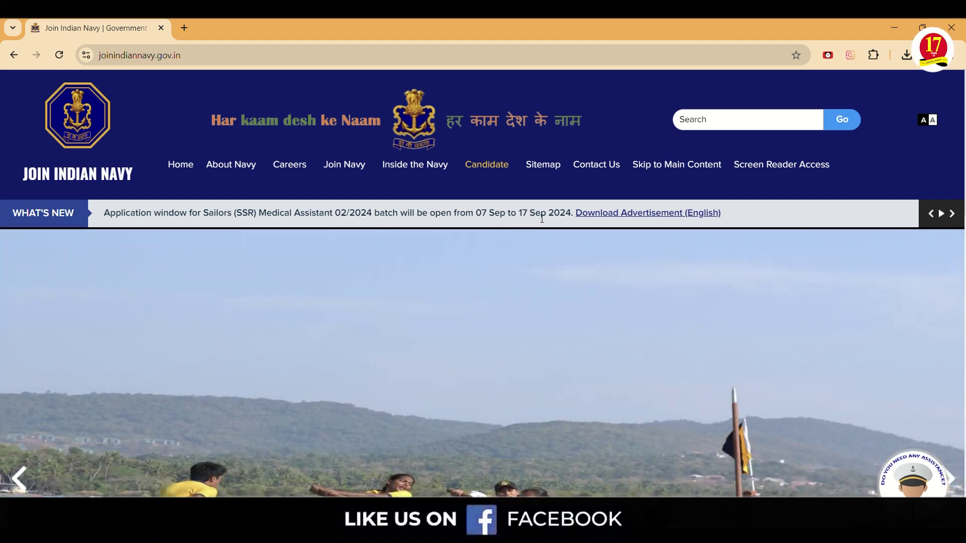
pyautogui.click(648, 214)
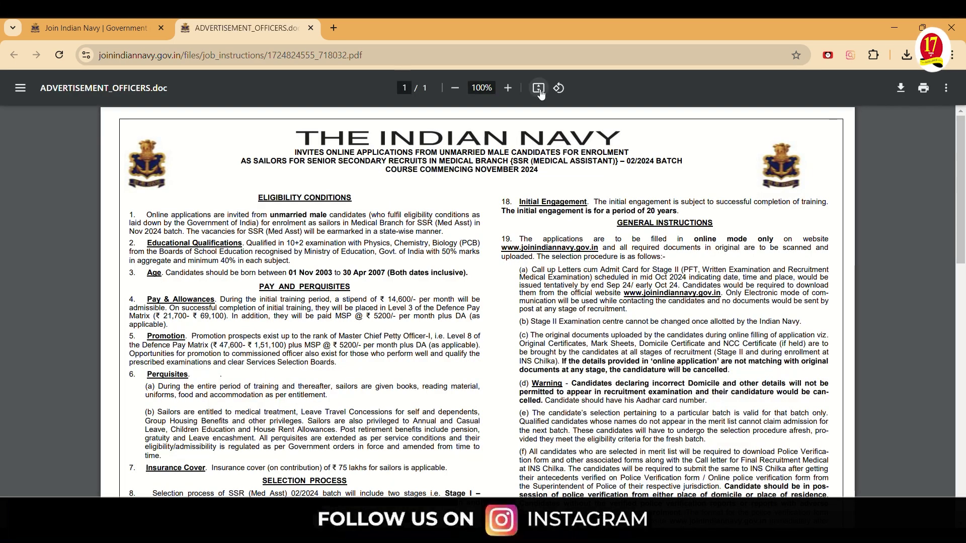
# Zoom the PDF to 125% and highlight the eligible birth dates, 01 Nov 2003 to 30 Apr 2007
pyautogui.click(509, 89)
pyautogui.click(509, 89)
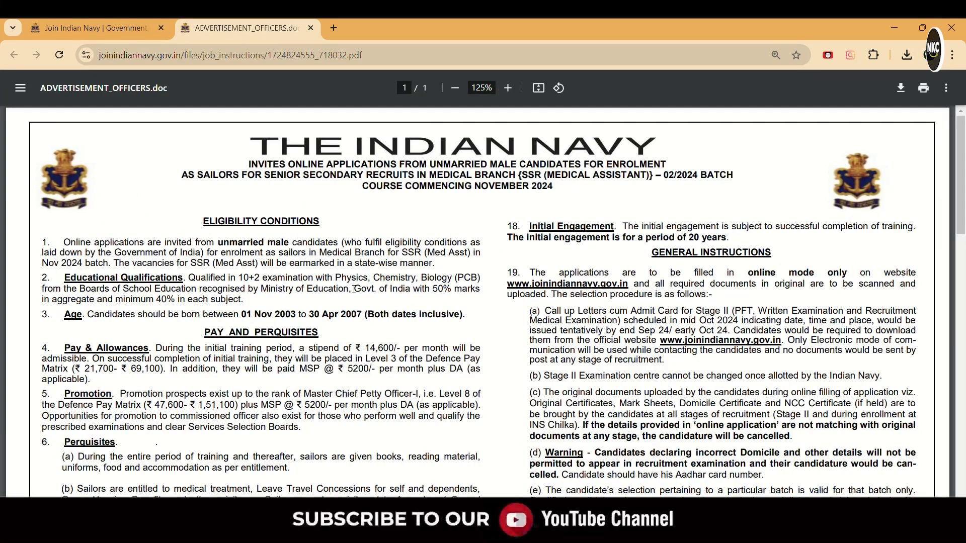
pyautogui.scroll(-1, 347, 287)
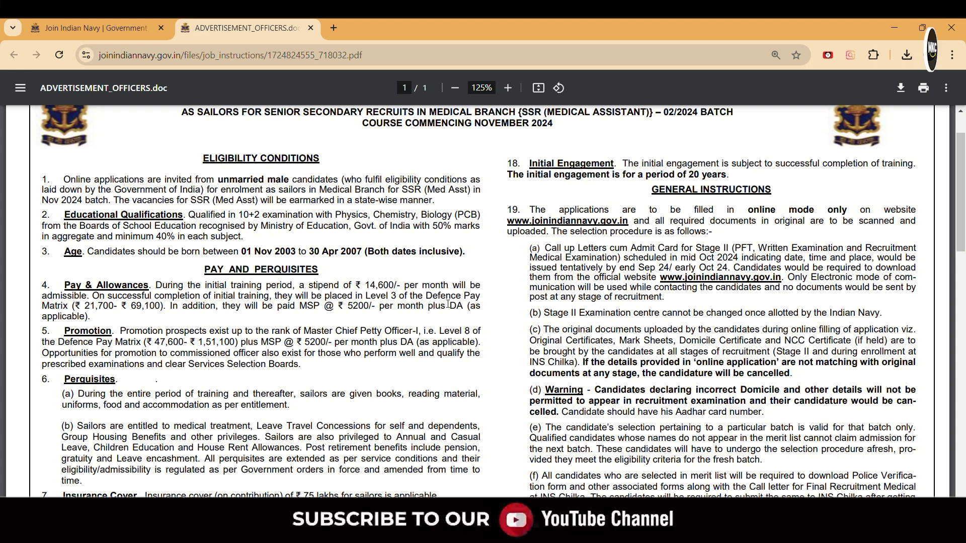
pyautogui.scroll(1, 449, 304)
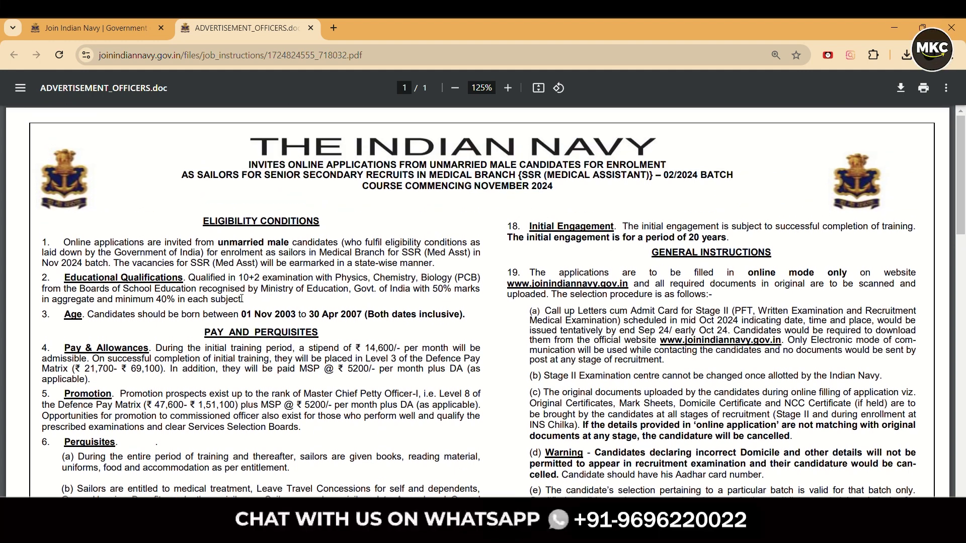
pyautogui.moveTo(244, 314); pyautogui.dragTo(363, 312)
pyautogui.scroll(-2, 270, 311)
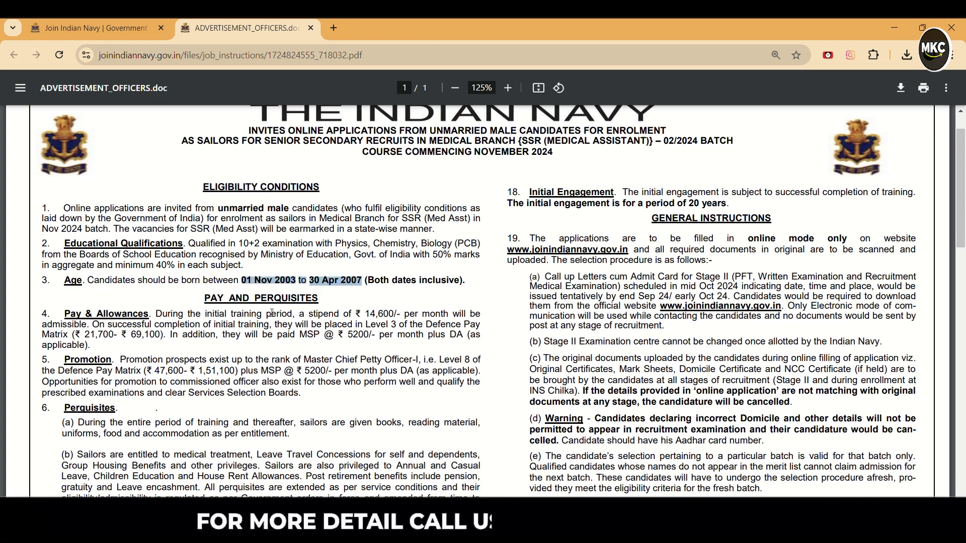
pyautogui.scroll(-4, 389, 233)
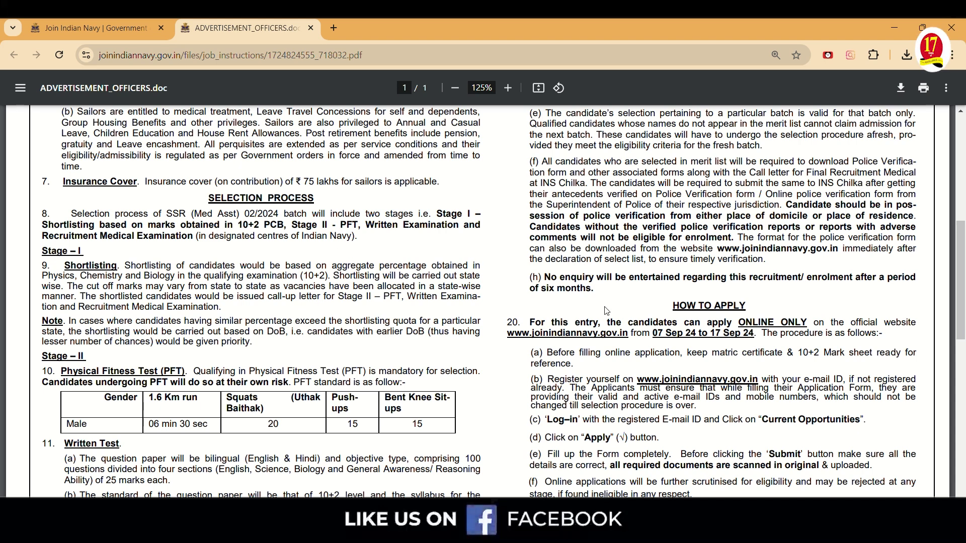
# Highlight the 07–17 Sep 2024 application window, clear it, and scroll back to the header
pyautogui.moveTo(653, 339); pyautogui.dragTo(754, 335)
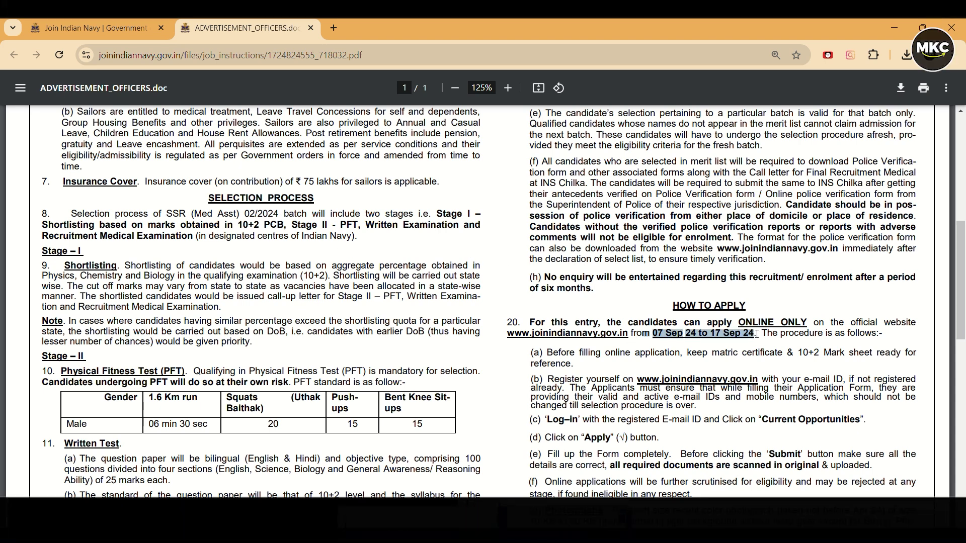
pyautogui.click(326, 266)
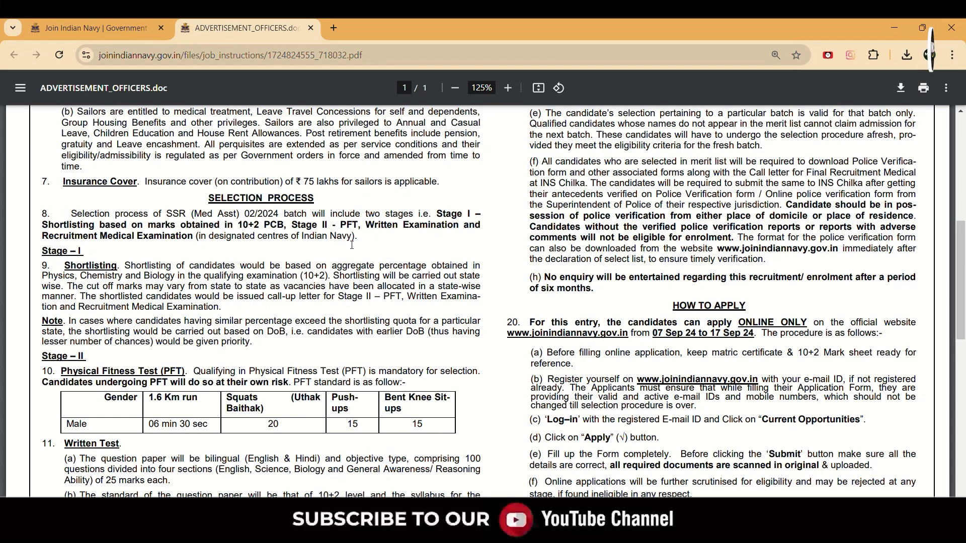
pyautogui.scroll(4, 360, 229)
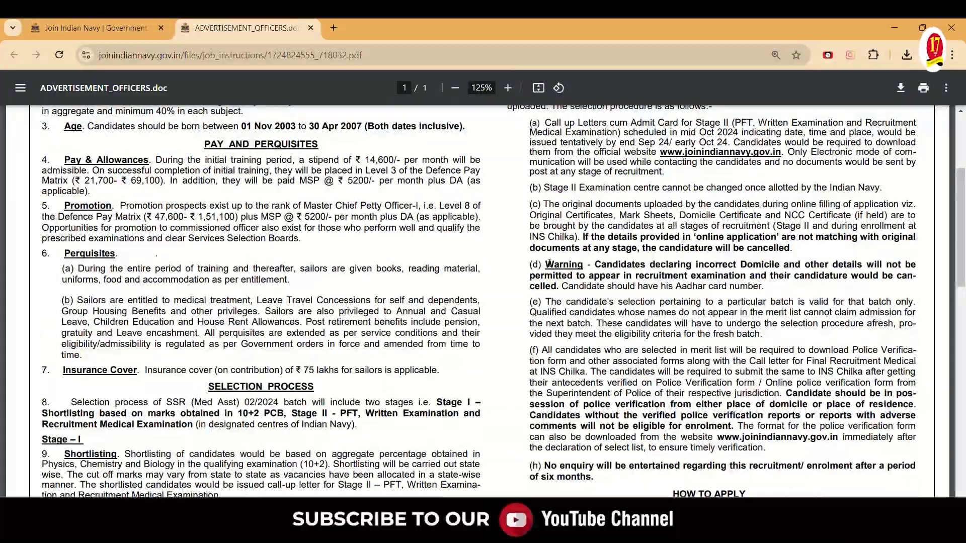
pyautogui.scroll(-9, 261, 302)
pyautogui.scroll(-7, 438, 300)
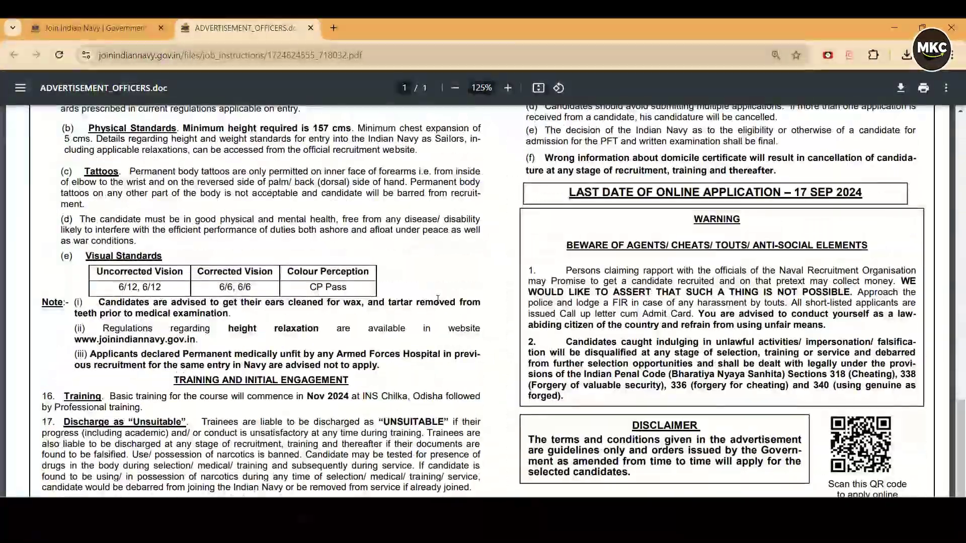
pyautogui.scroll(9, 438, 299)
pyautogui.scroll(10, 437, 300)
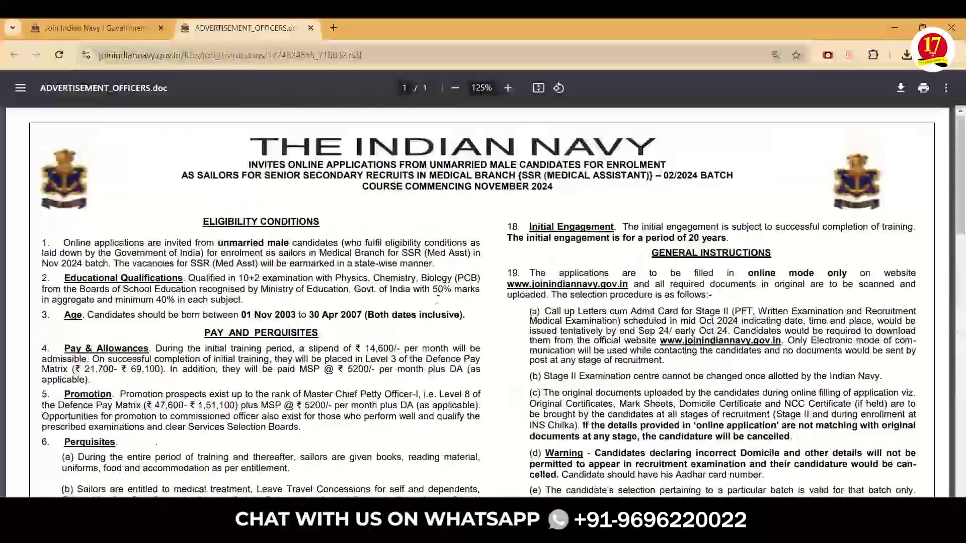
pyautogui.scroll(-3, 443, 303)
pyautogui.scroll(-4, 444, 303)
pyautogui.scroll(7, 453, 303)
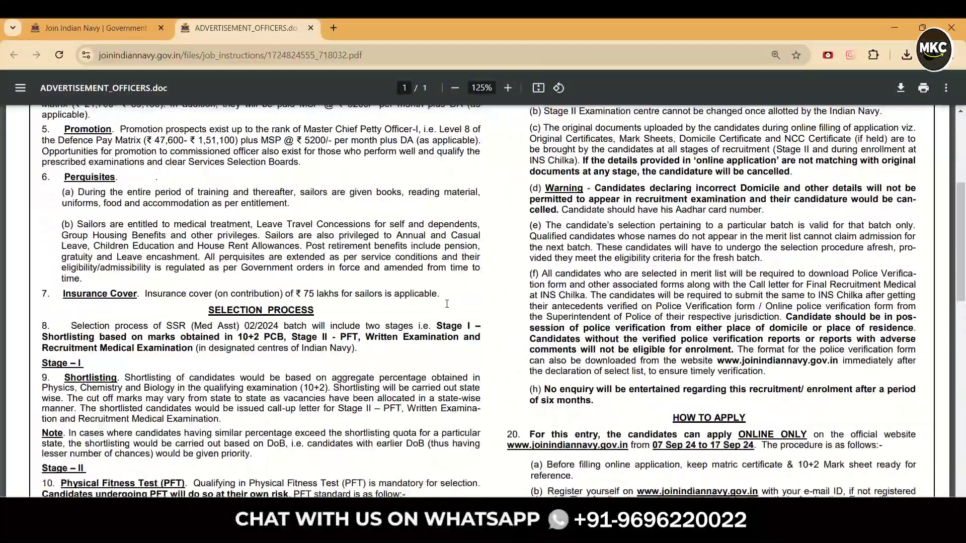
pyautogui.scroll(2, 460, 304)
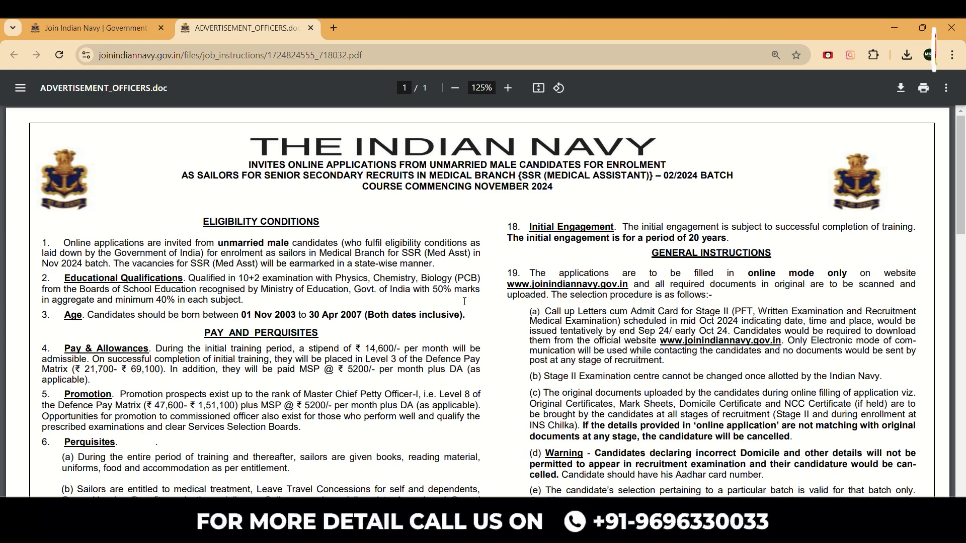
# Return to the Join Indian Navy homepage and go to Candidate Login
pyautogui.click(84, 25)
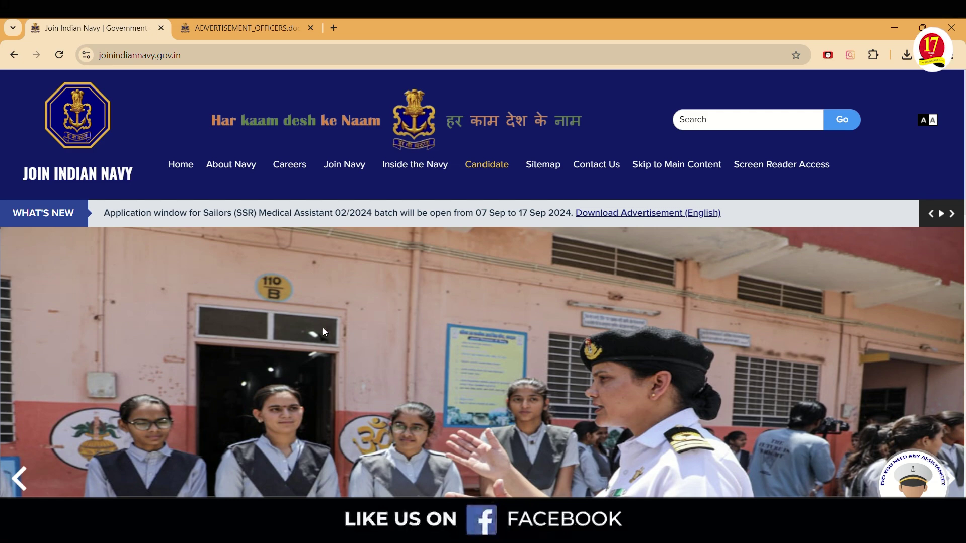
pyautogui.moveTo(482, 171)
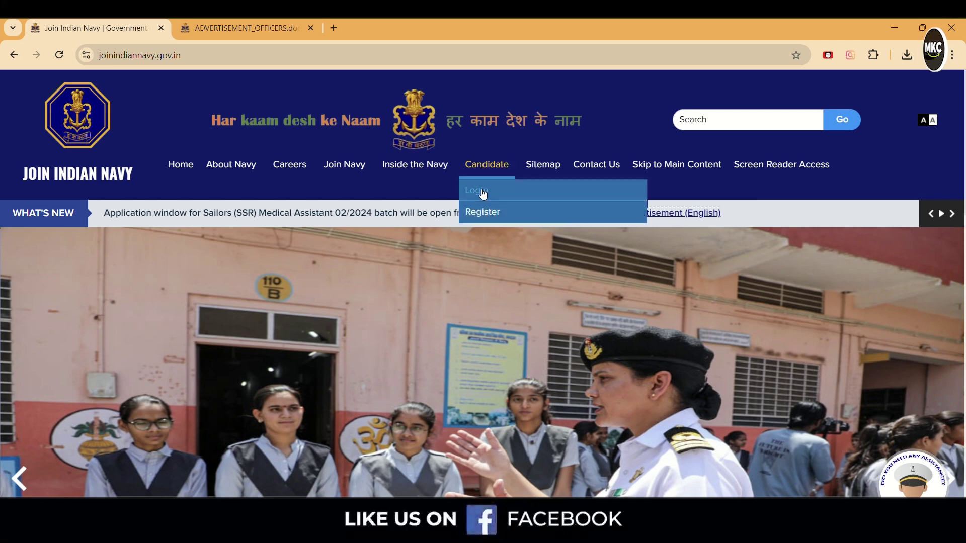
pyautogui.click(483, 192)
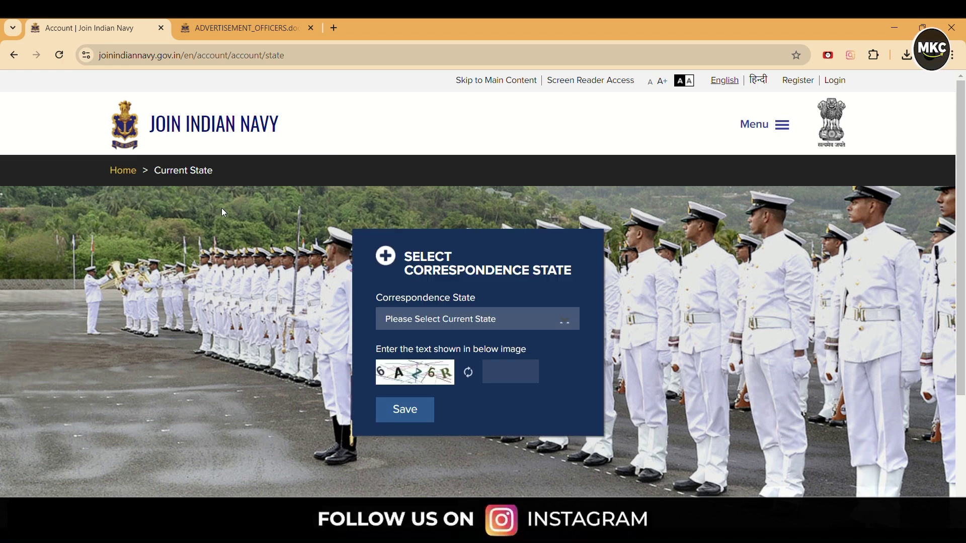
# Save BIHAR as the correspondence state with the captcha, then go to Register
pyautogui.click(429, 323)
pyautogui.click(404, 433)
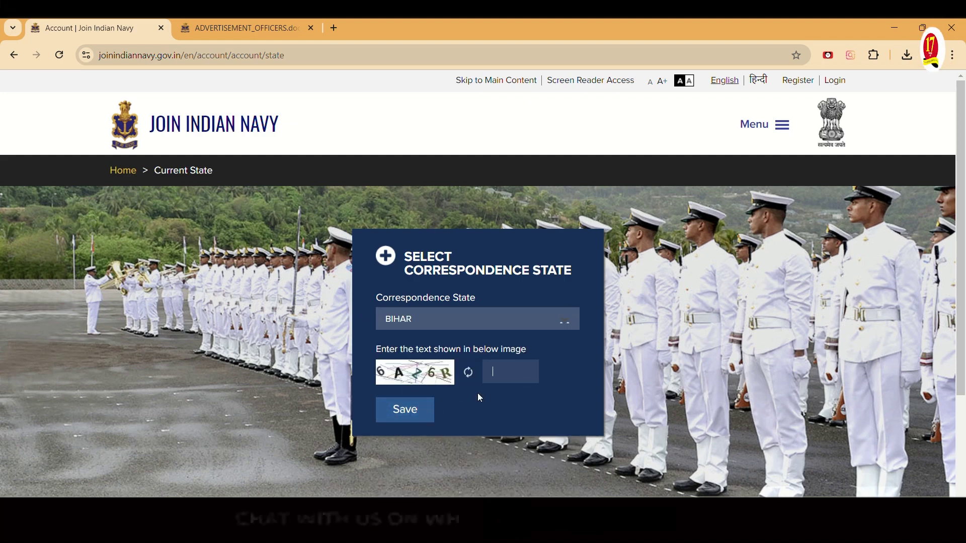
pyautogui.write('6AZ6R')
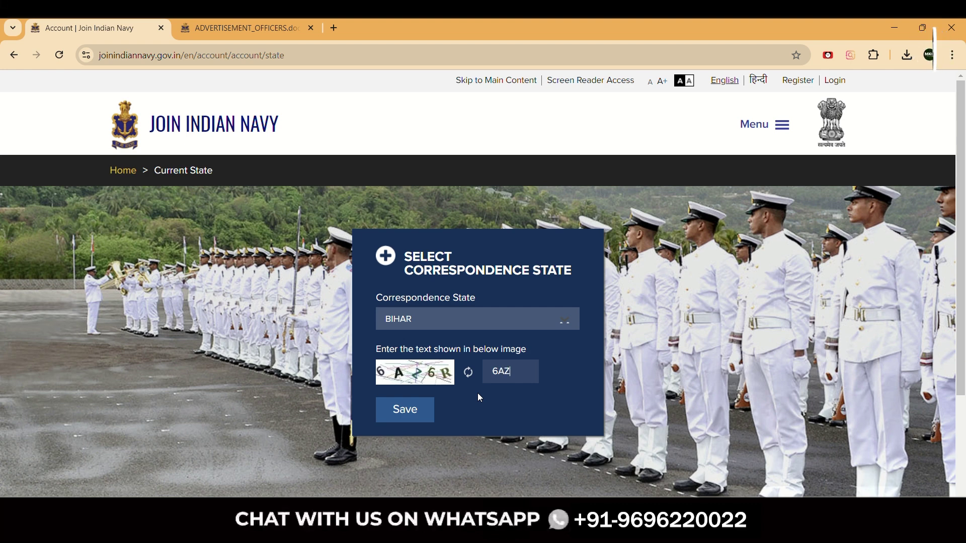
pyautogui.click(413, 412)
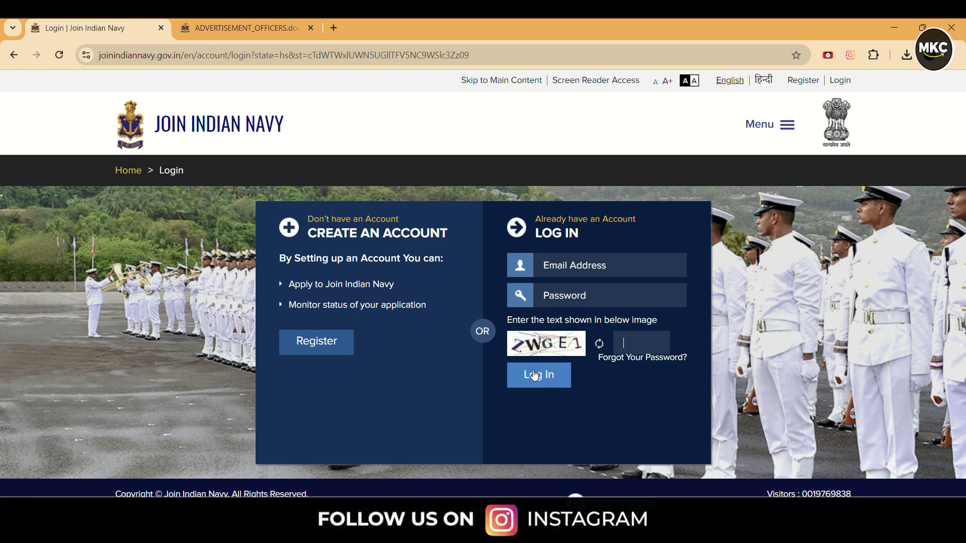
pyautogui.click(535, 376)
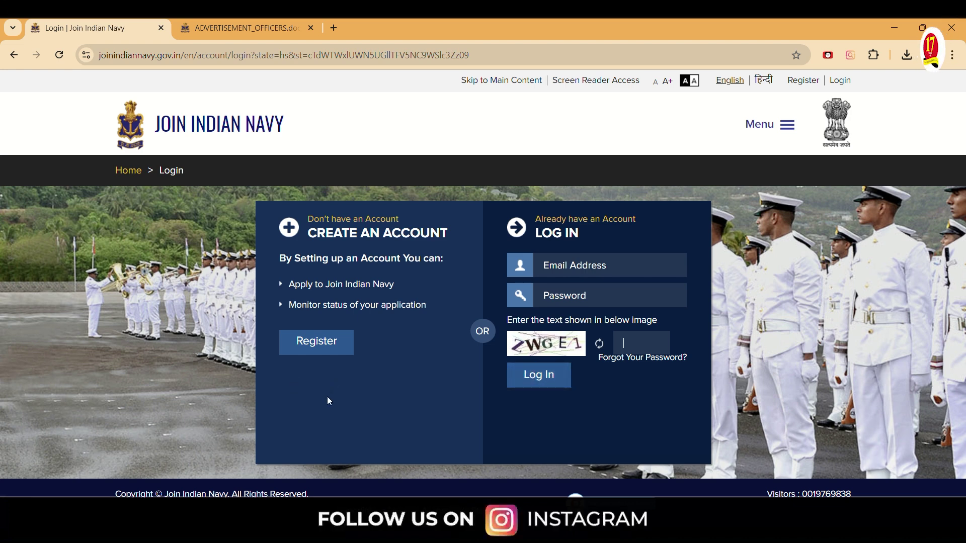
pyautogui.click(315, 355)
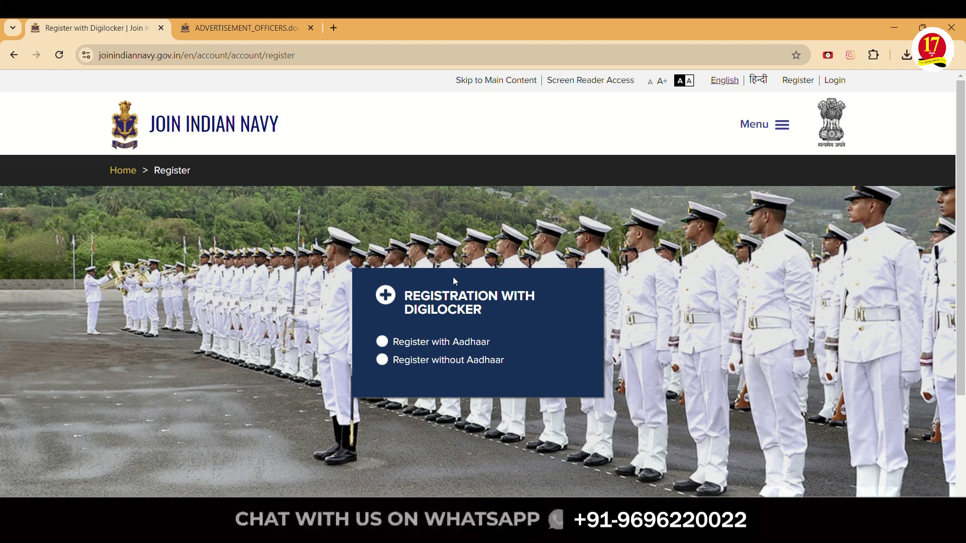
# Choose Register without Aadhaar and select 10th/12th Passing Certificate as the photo ID type
pyautogui.click(383, 342)
pyautogui.click(385, 362)
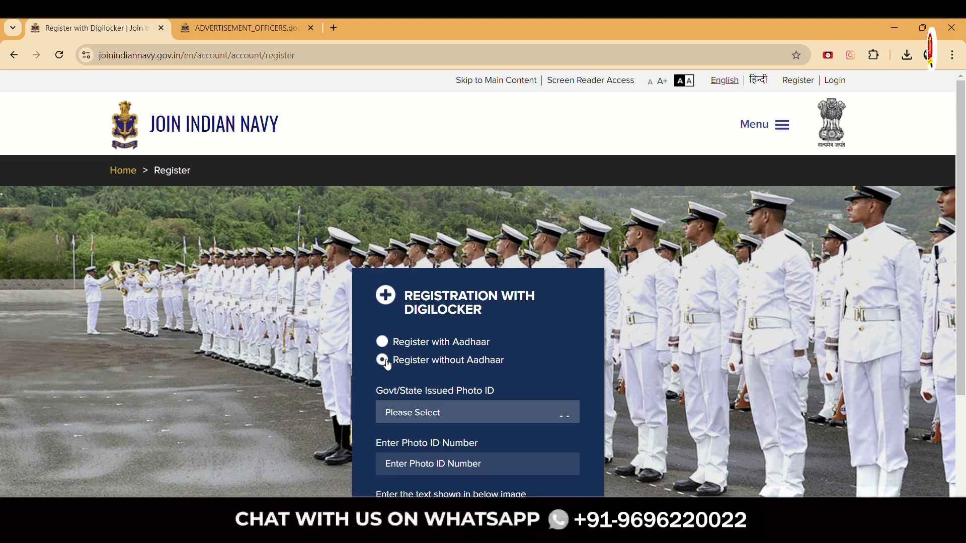
pyautogui.click(383, 342)
pyautogui.scroll(-1, 335, 315)
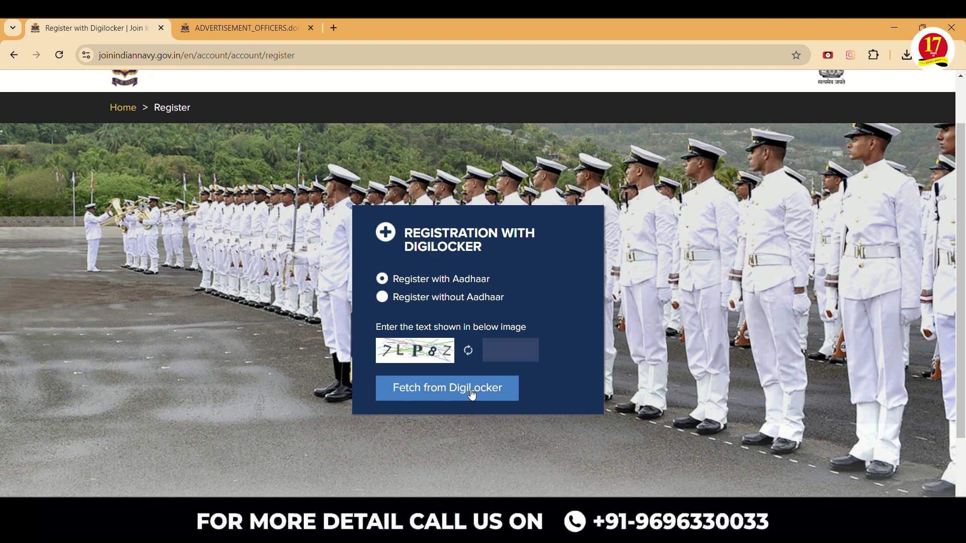
pyautogui.click(383, 299)
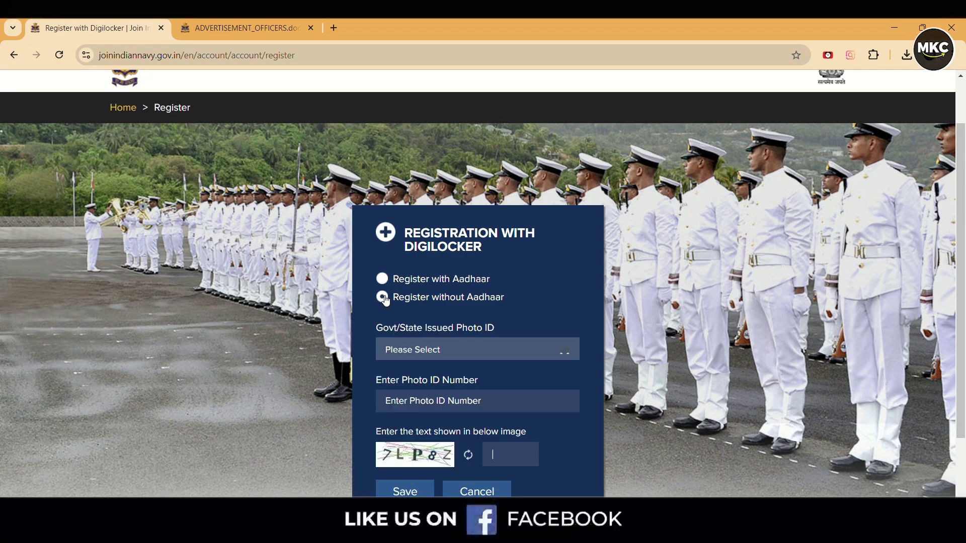
pyautogui.scroll(-2, 385, 301)
pyautogui.click(418, 236)
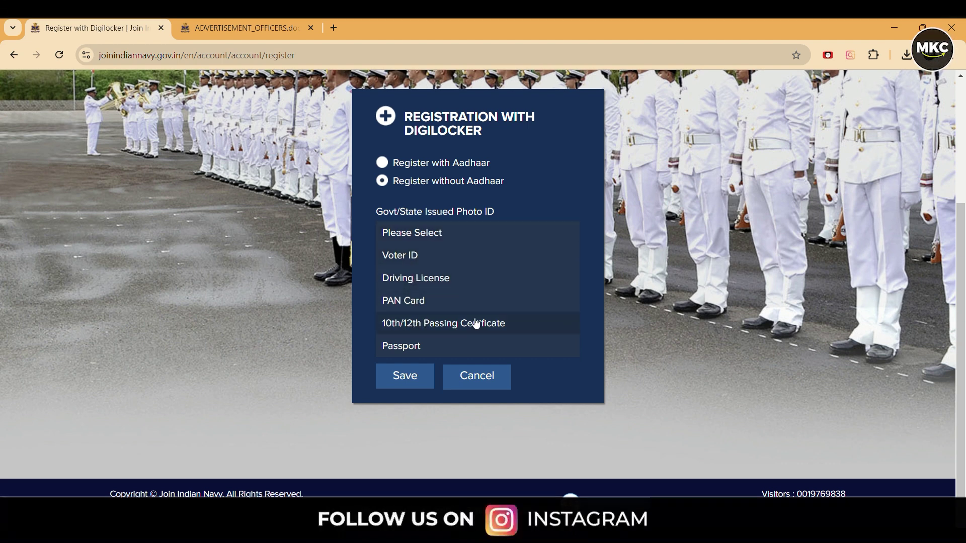
pyautogui.click(408, 322)
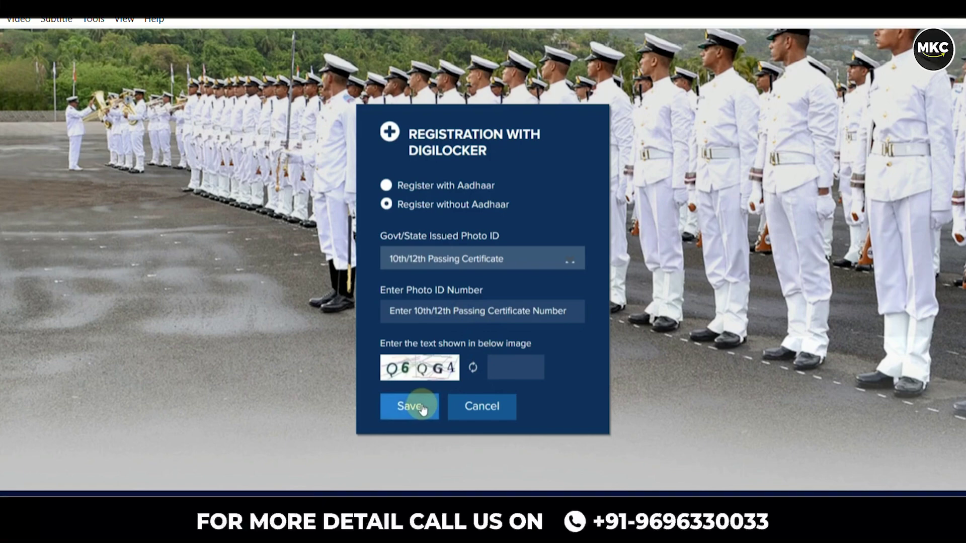
# Open the registration form and enter the candidate's first and last name
pyautogui.click(471, 397)
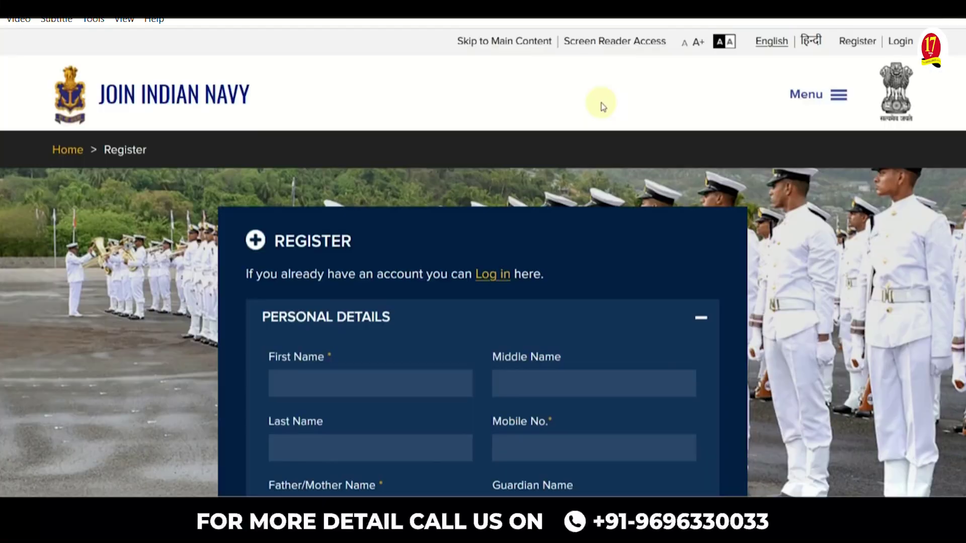
pyautogui.scroll(-3, 428, 171)
pyautogui.click(305, 228)
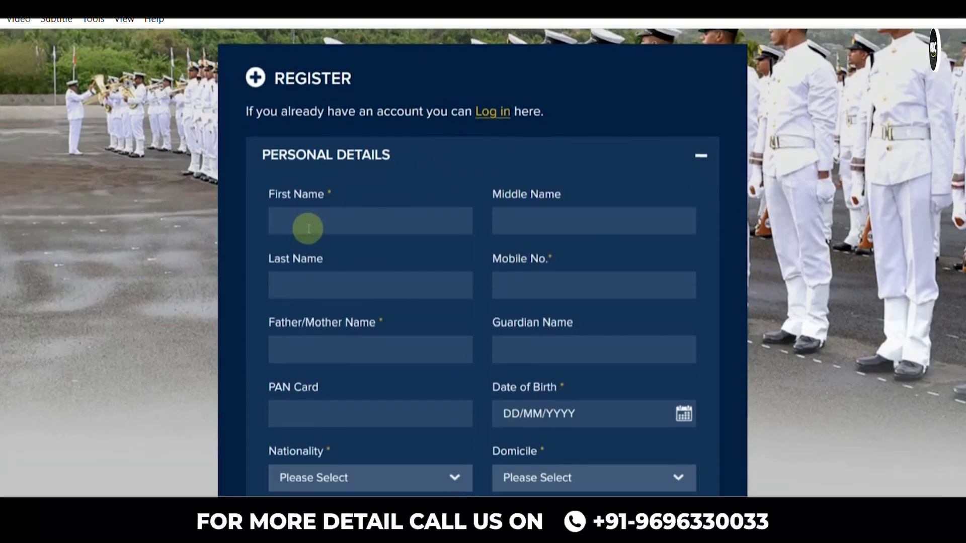
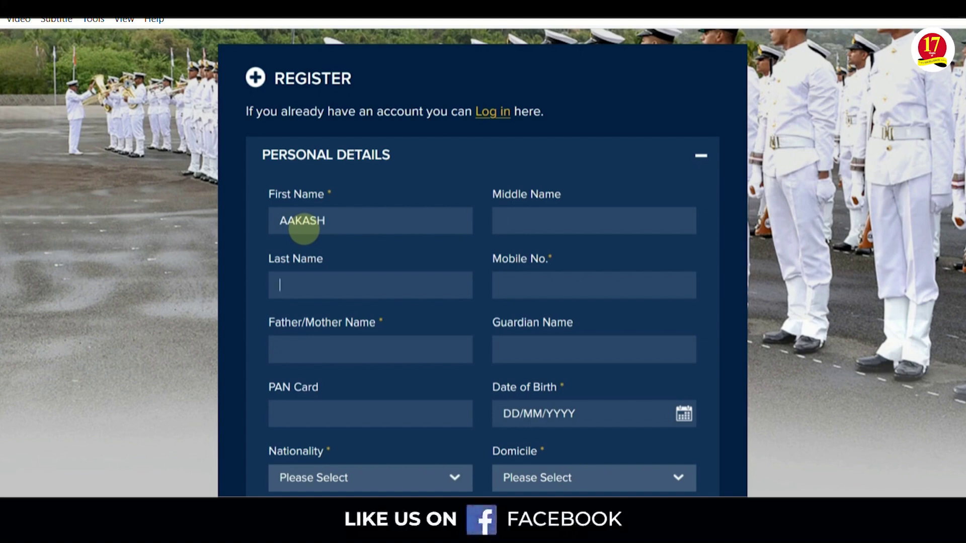
pyautogui.press('Tab')
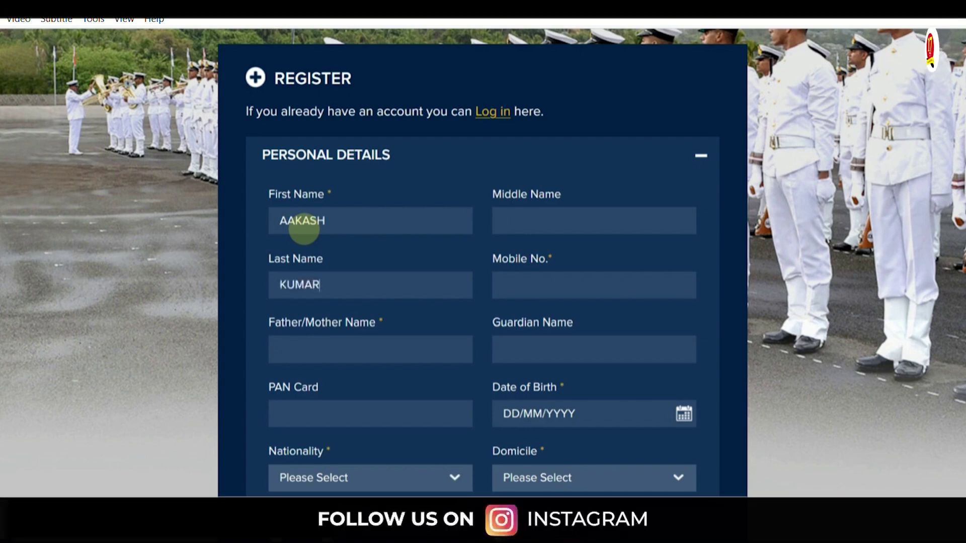
pyautogui.scroll(-3, 297, 271)
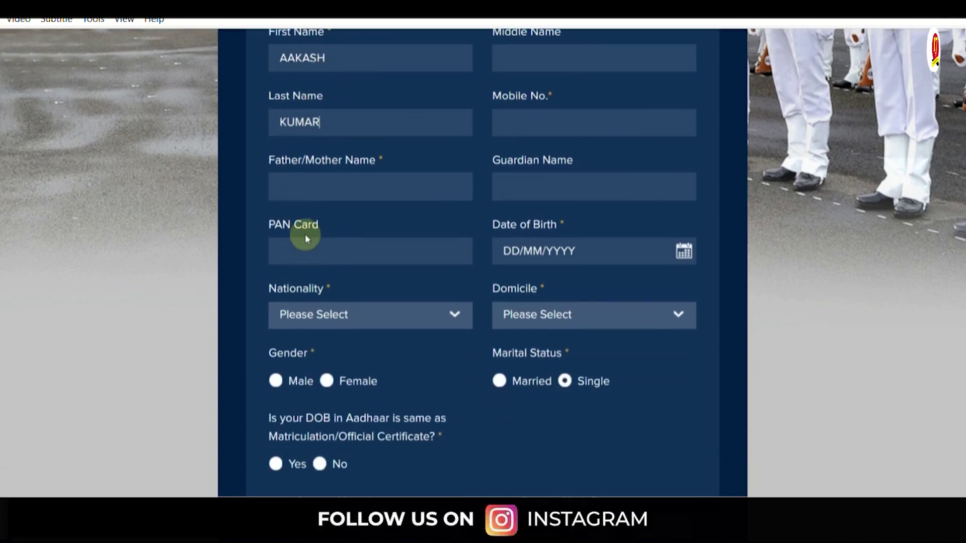
pyautogui.click(306, 190)
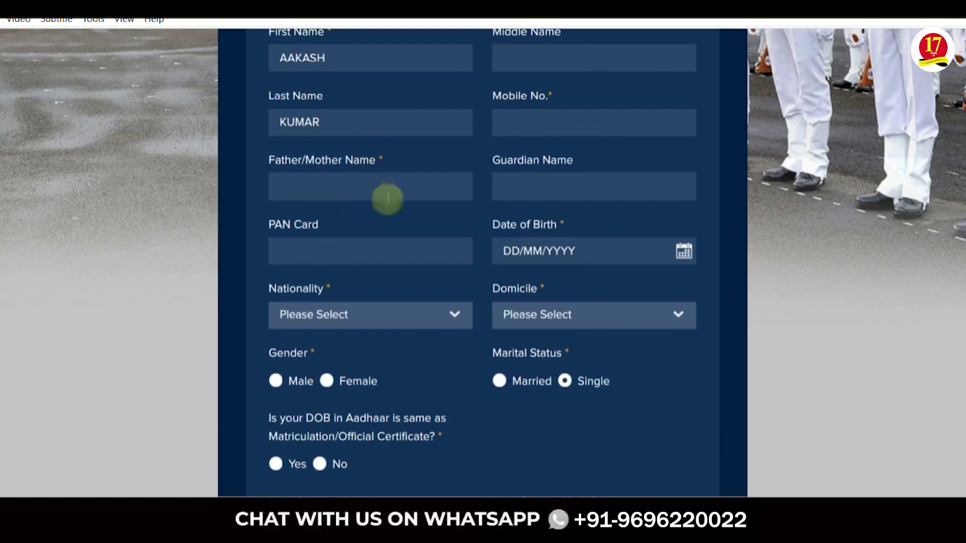
pyautogui.click(684, 251)
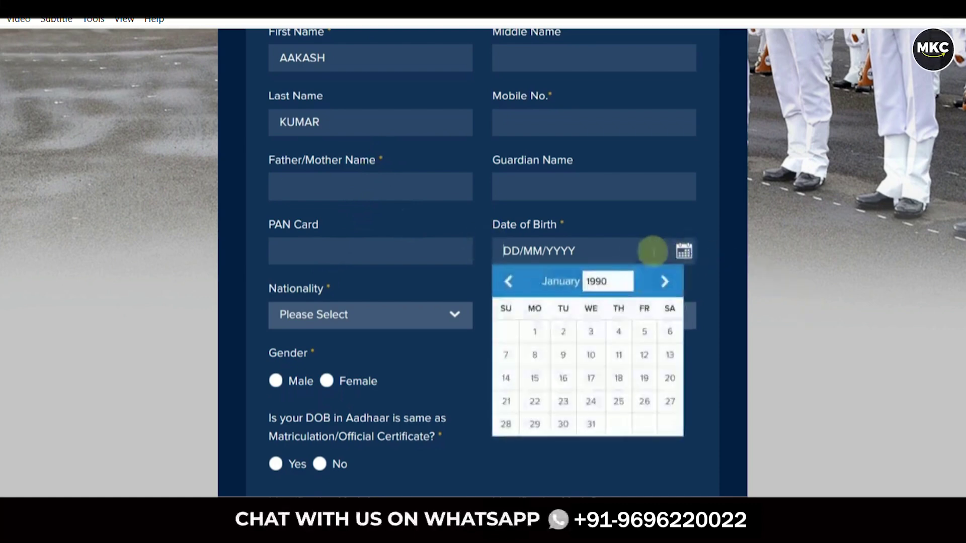
pyautogui.click(606, 282)
pyautogui.scroll(-3, 599, 367)
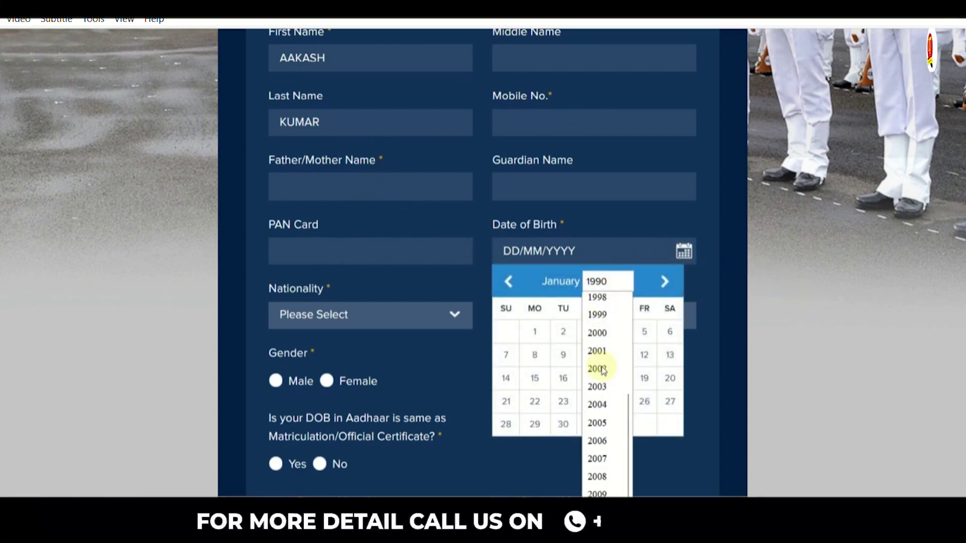
pyautogui.click(600, 415)
pyautogui.click(618, 378)
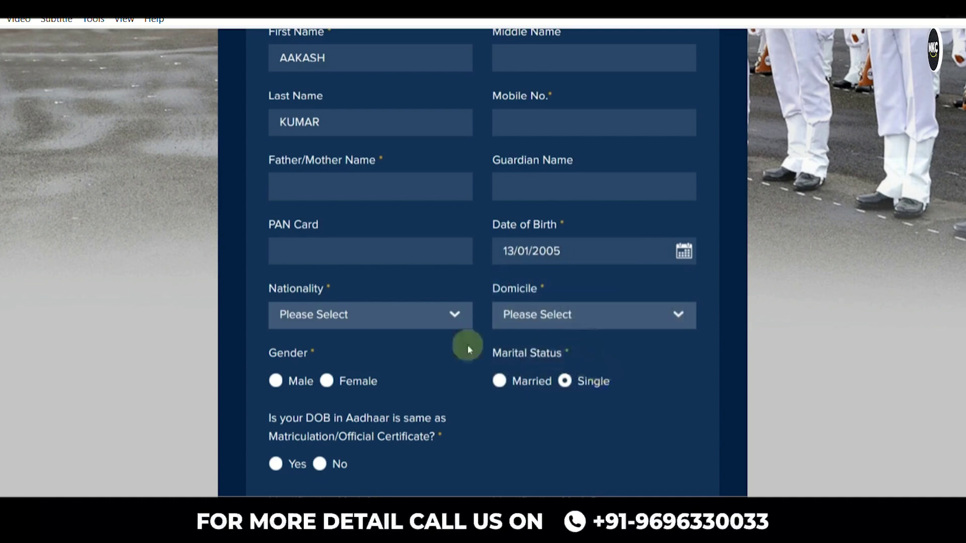
# Set nationality to Indian, domicile to RAJASTHAN, and gender to male
pyautogui.click(386, 327)
pyautogui.click(347, 347)
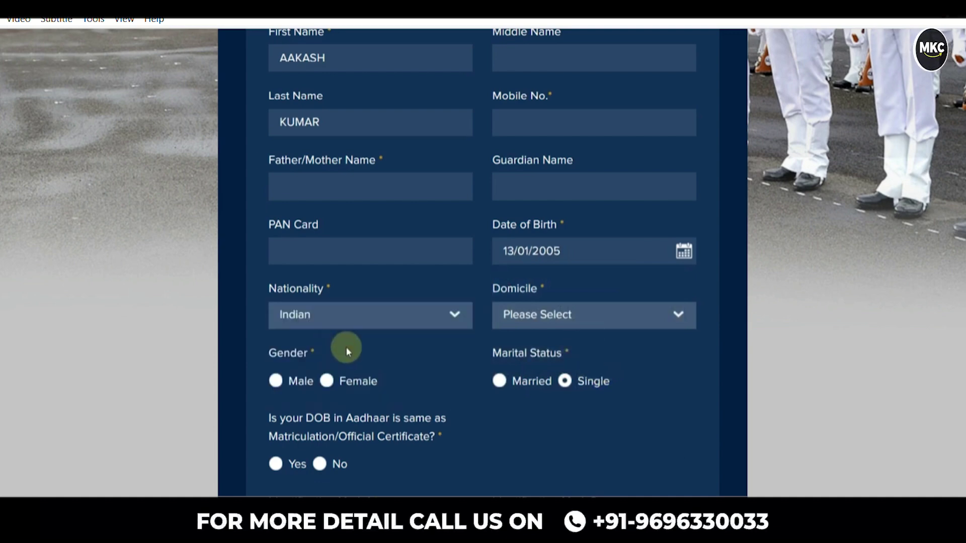
pyautogui.click(508, 322)
pyautogui.scroll(-10, 551, 417)
pyautogui.click(556, 456)
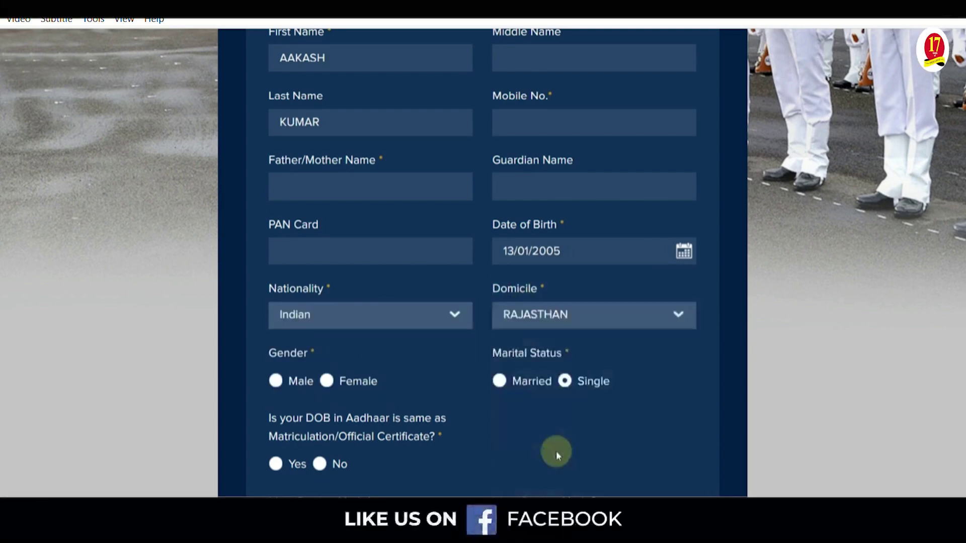
pyautogui.click(276, 381)
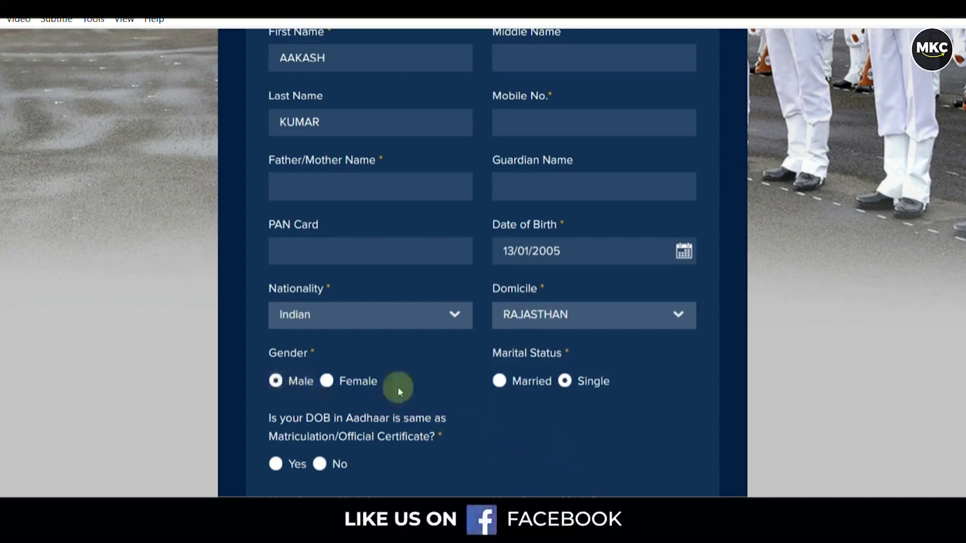
# Answer Yes that the Aadhaar DOB matches the certificate and fill the identification mark
pyautogui.scroll(-3, 397, 388)
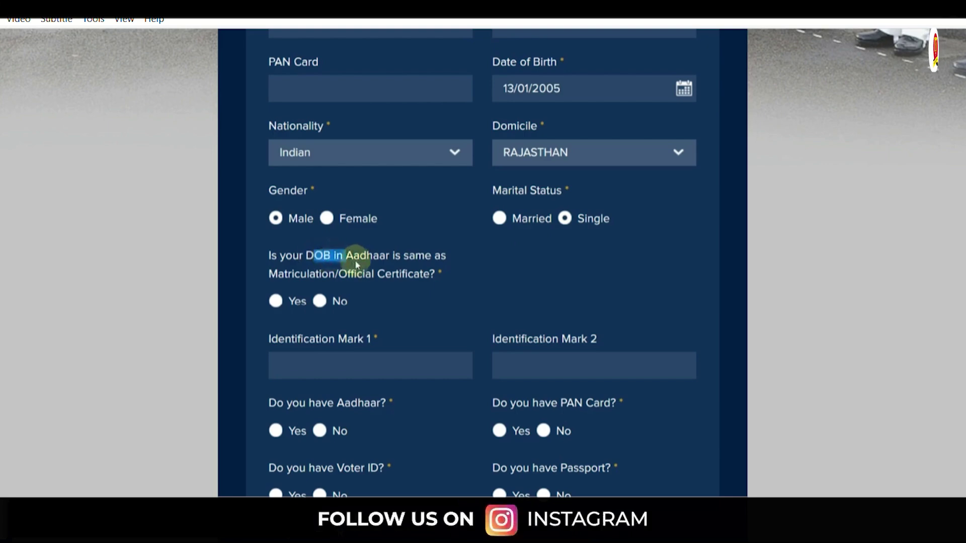
pyautogui.click(322, 279)
pyautogui.moveTo(322, 278); pyautogui.dragTo(398, 281)
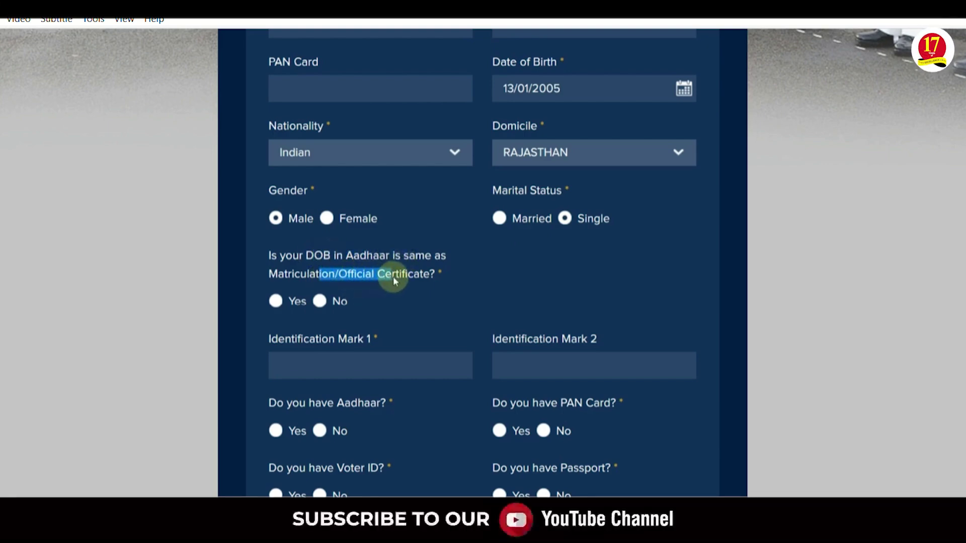
pyautogui.click(276, 301)
pyautogui.scroll(-5, 352, 226)
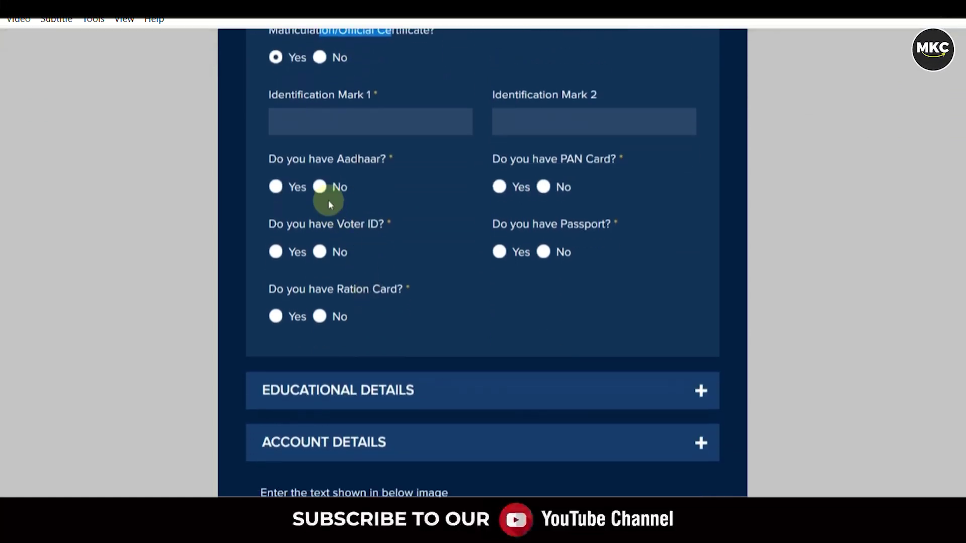
pyautogui.click(304, 129)
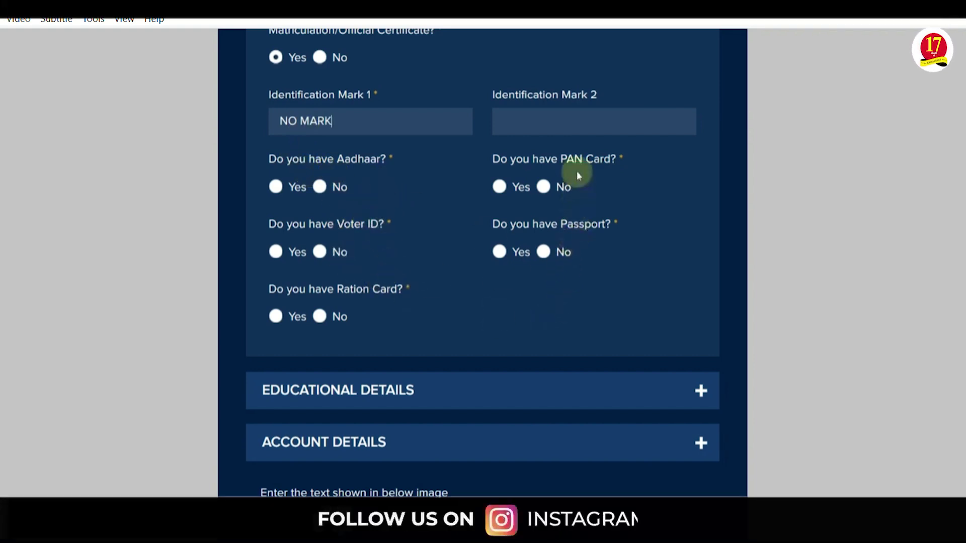
# Answer Yes for Aadhaar and No for PAN Card, Passport, Voter ID and Ration Card
pyautogui.click(277, 187)
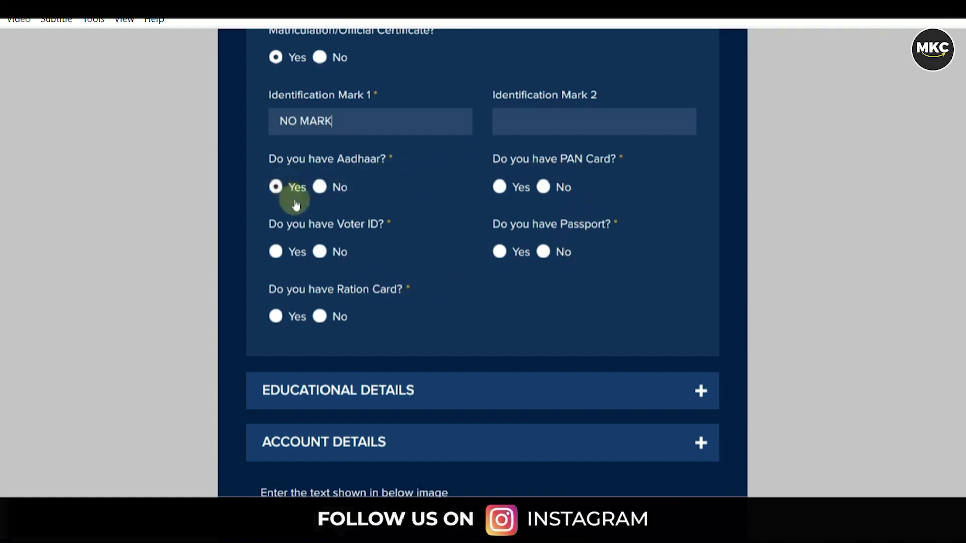
pyautogui.click(544, 187)
pyautogui.click(544, 252)
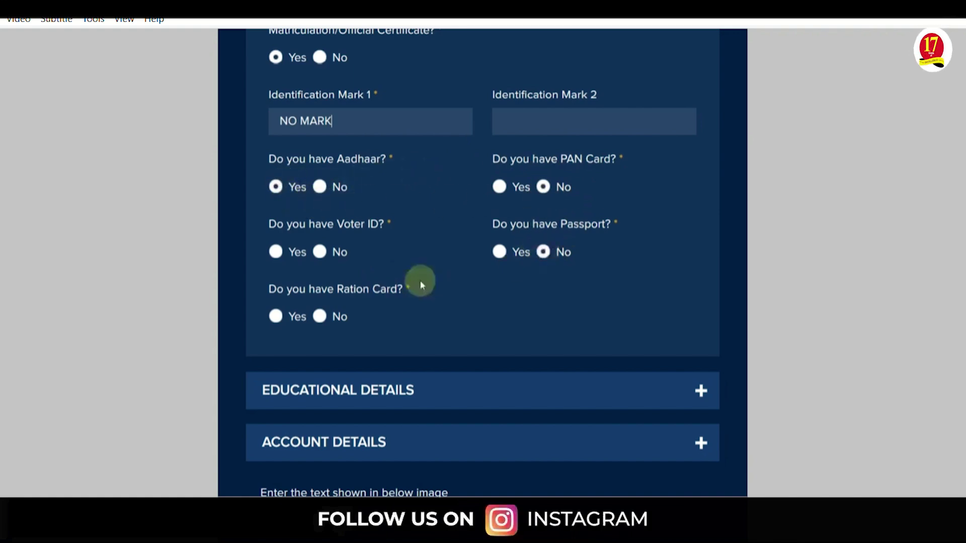
pyautogui.click(320, 255)
pyautogui.click(320, 315)
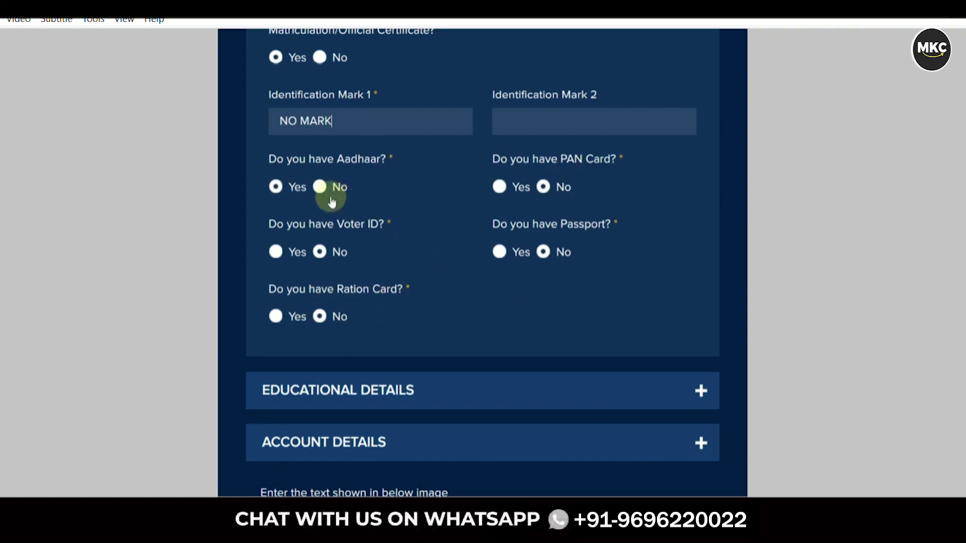
pyautogui.scroll(-5, 425, 212)
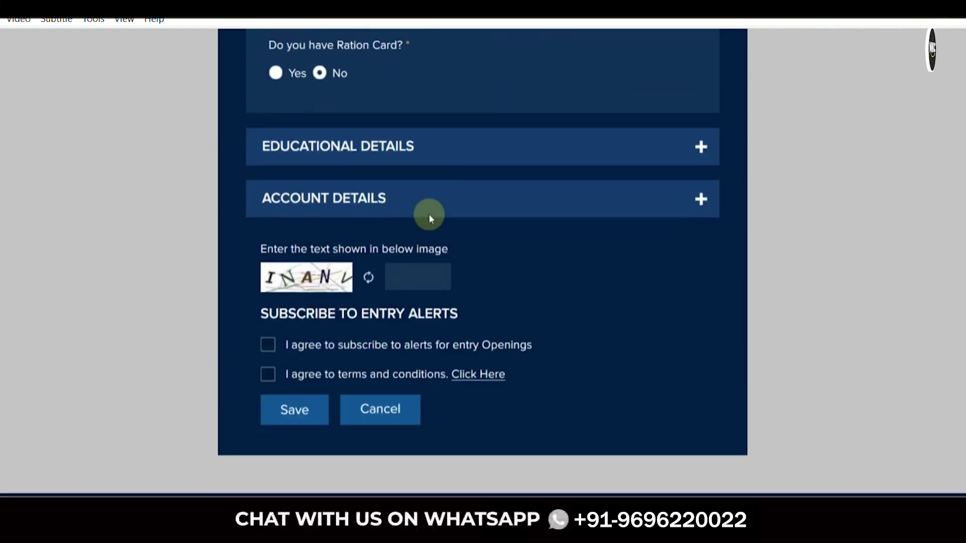
# In Educational Details, set highest qualification to 12th Science and stream to Physics, Chemistry and Biology
pyautogui.click(402, 159)
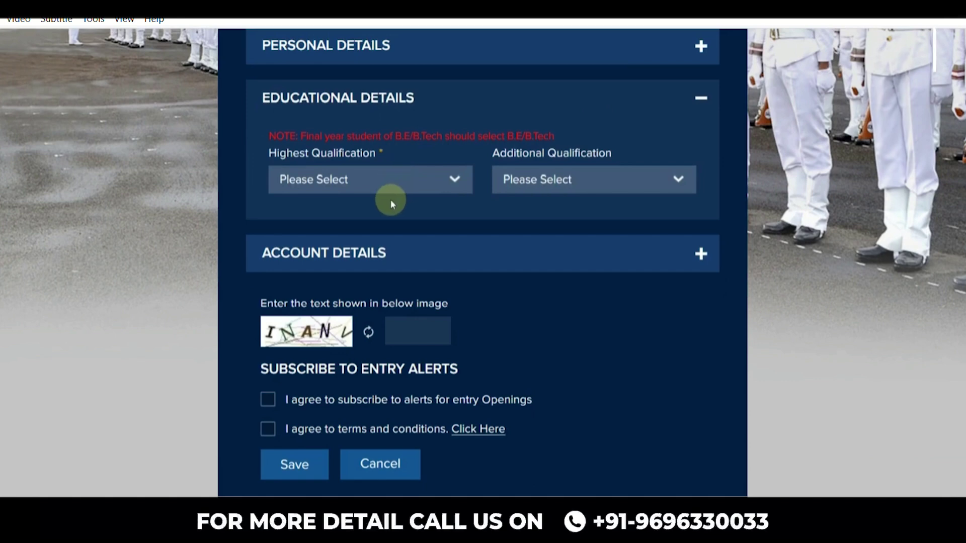
pyautogui.click(377, 192)
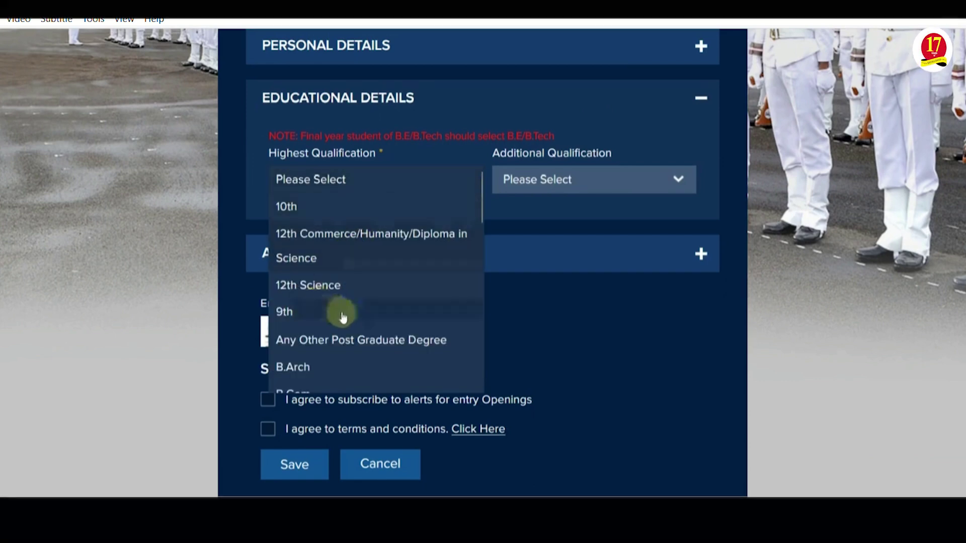
pyautogui.scroll(-3, 341, 313)
pyautogui.scroll(-2, 343, 317)
pyautogui.scroll(5, 343, 317)
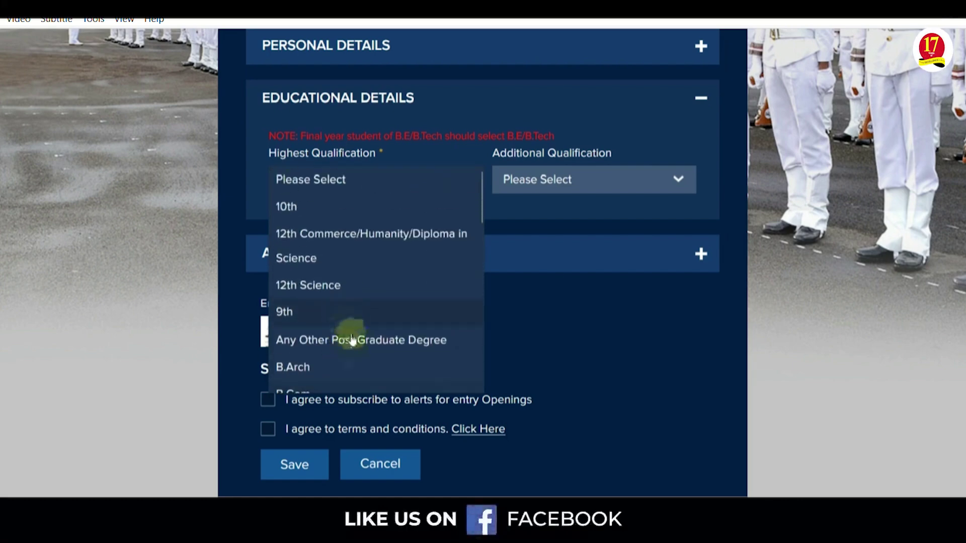
pyautogui.click(327, 287)
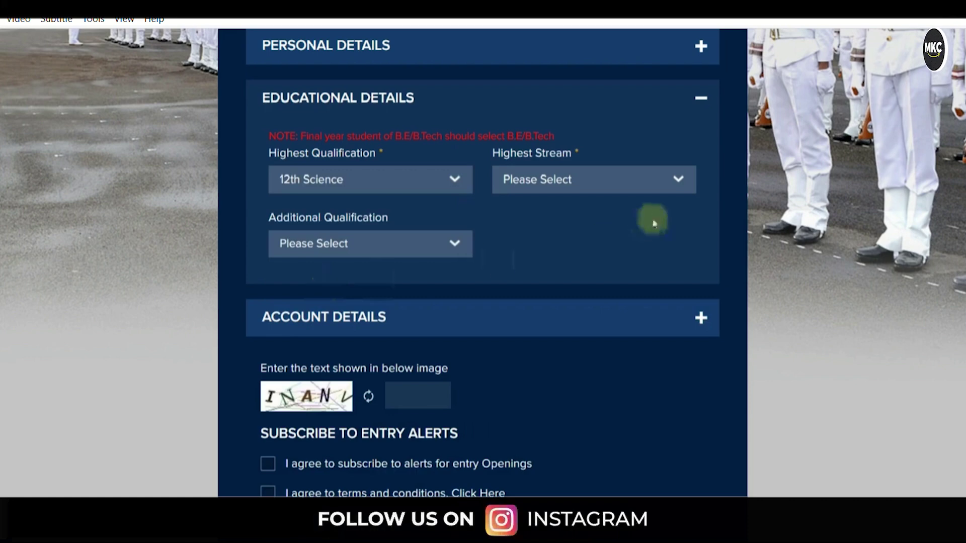
pyautogui.click(620, 194)
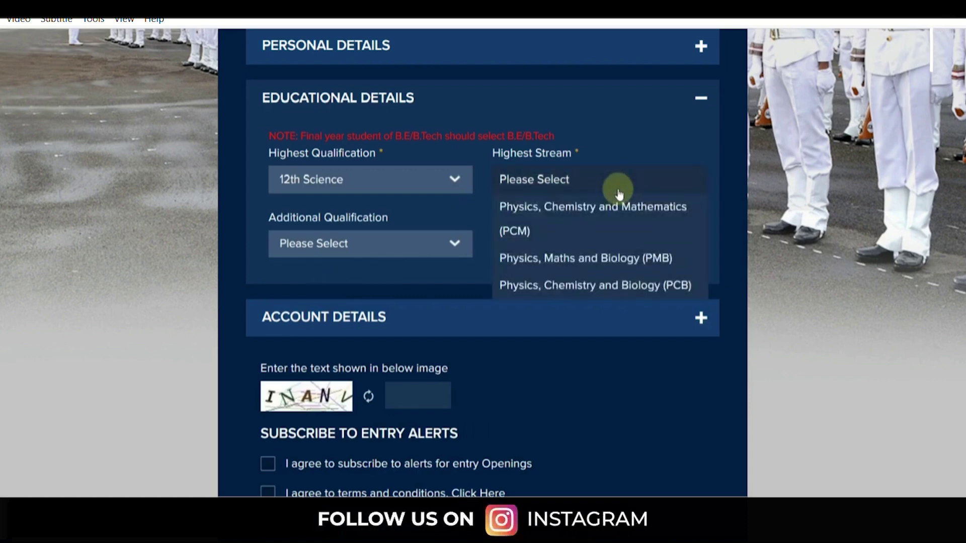
pyautogui.click(577, 290)
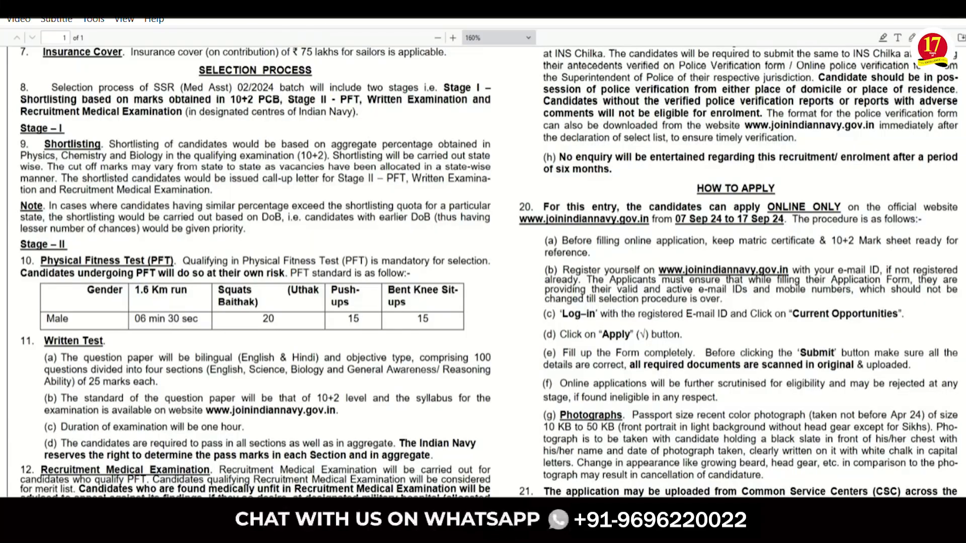
# Scroll up to Eligibility Conditions and highlight the 10+2 Physics, Chemistry, Biology requirement
pyautogui.scroll(5, 319, 184)
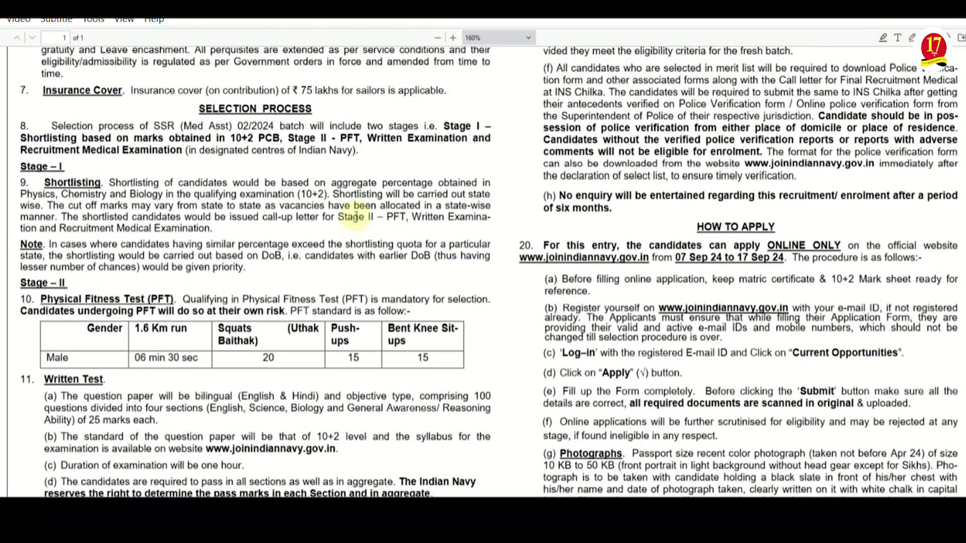
pyautogui.scroll(6, 319, 183)
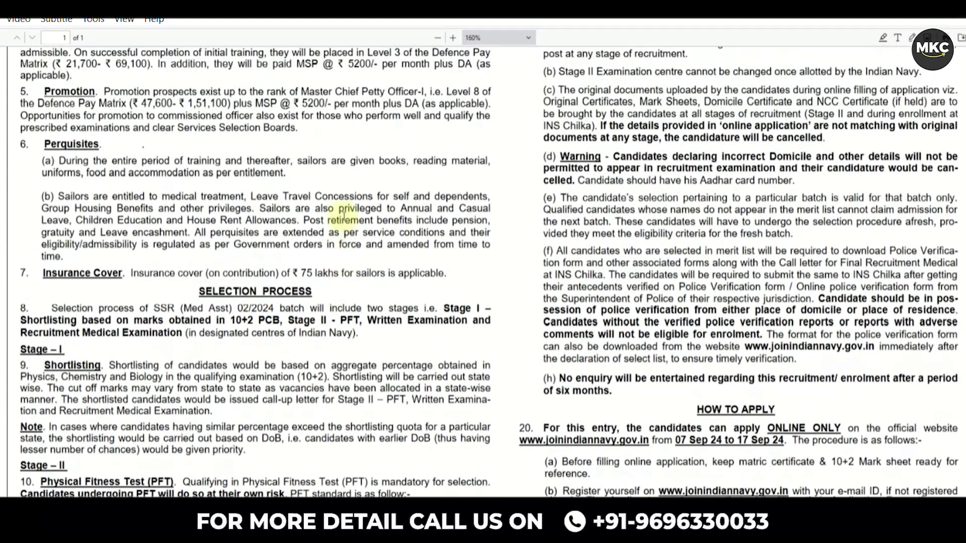
pyautogui.scroll(3, 345, 217)
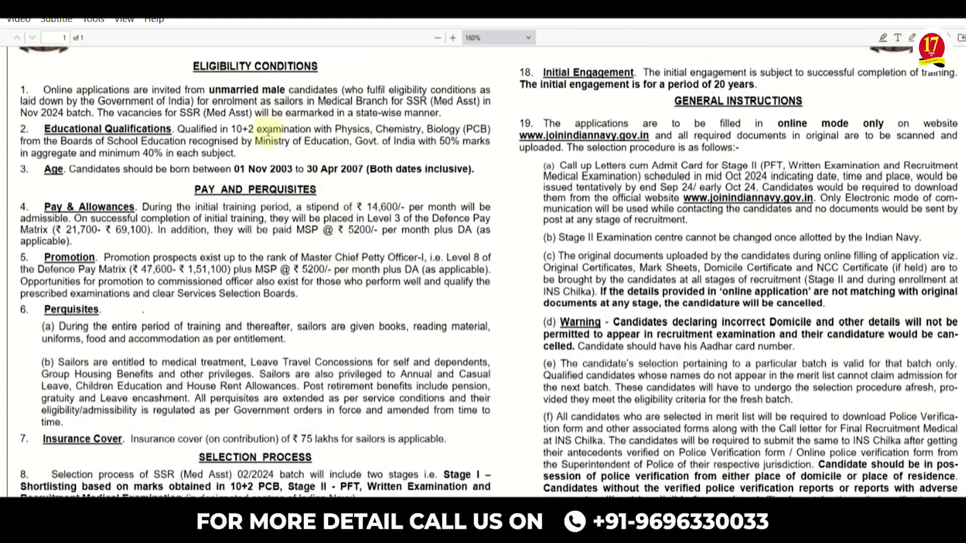
pyautogui.moveTo(353, 130); pyautogui.dragTo(455, 132)
pyautogui.click(455, 132)
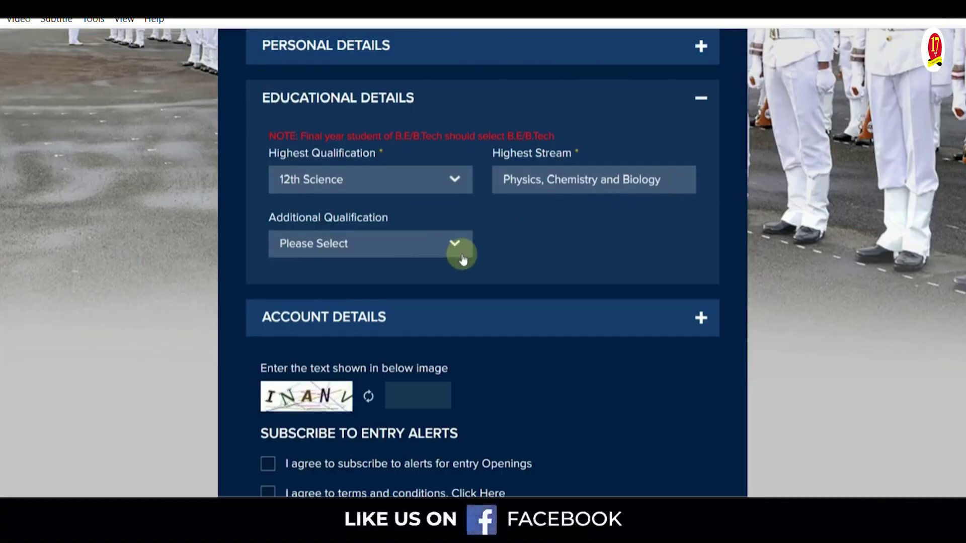
# Leave Additional Qualification unchanged and expand the Account Details section
pyautogui.click(358, 243)
pyautogui.click(530, 259)
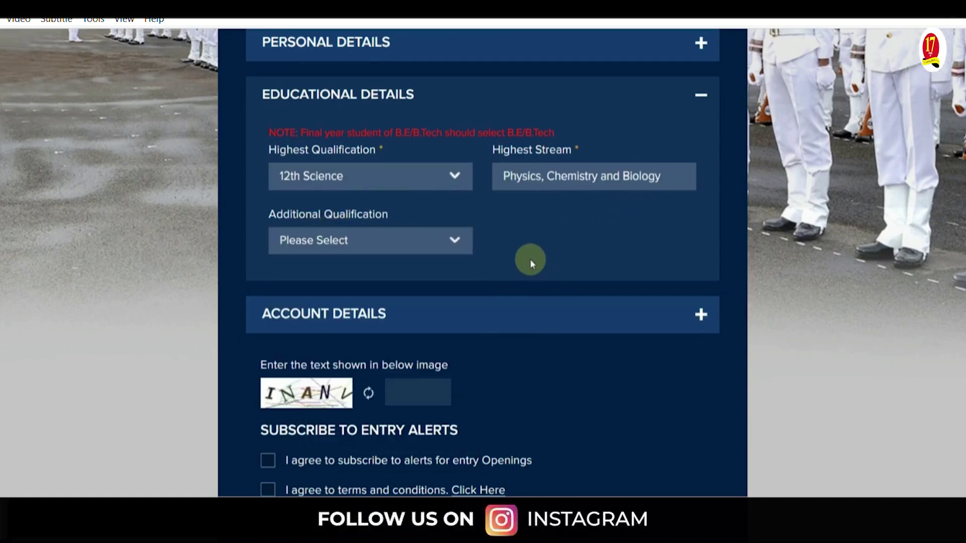
pyautogui.click(604, 320)
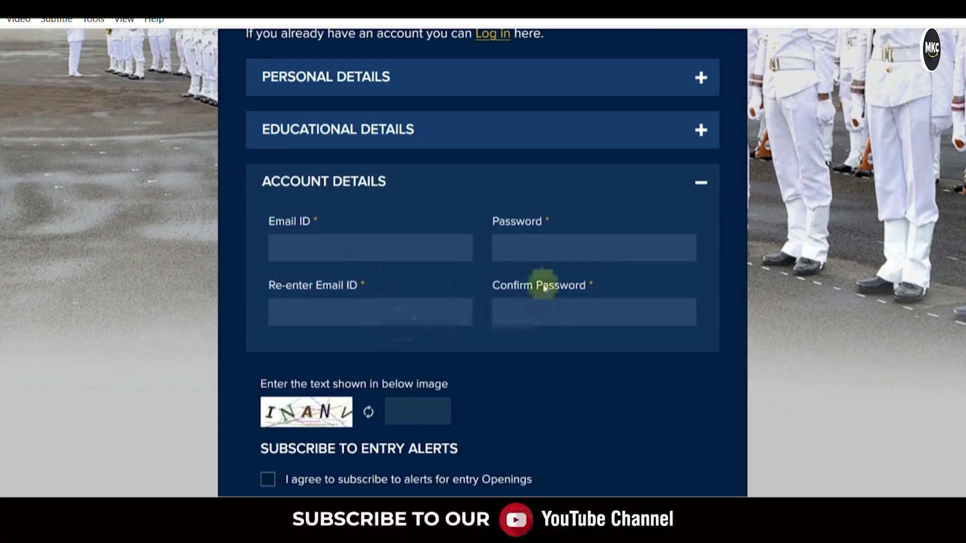
pyautogui.scroll(-2, 584, 329)
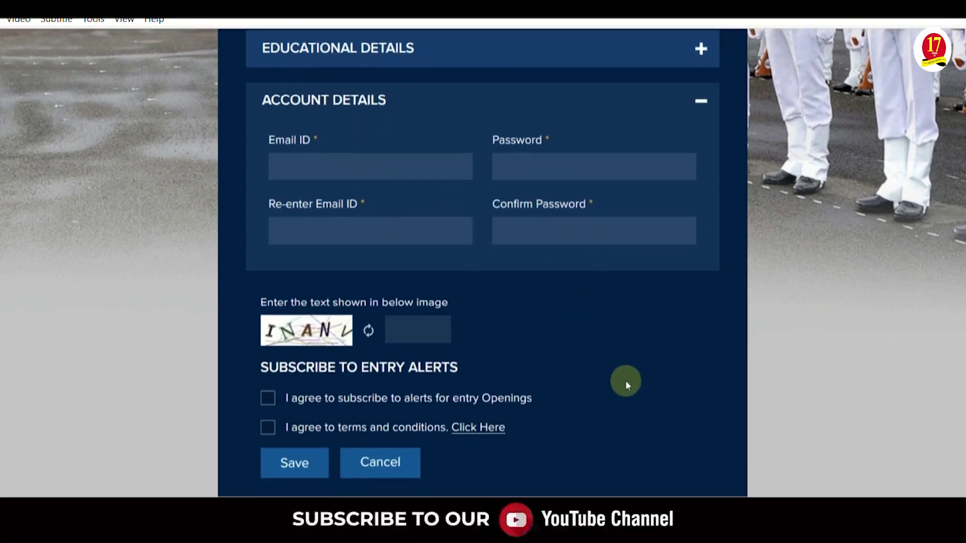
# Look up the chosen password in the Notepad note, then close it
pyautogui.hotkey('alt', 'Tab')
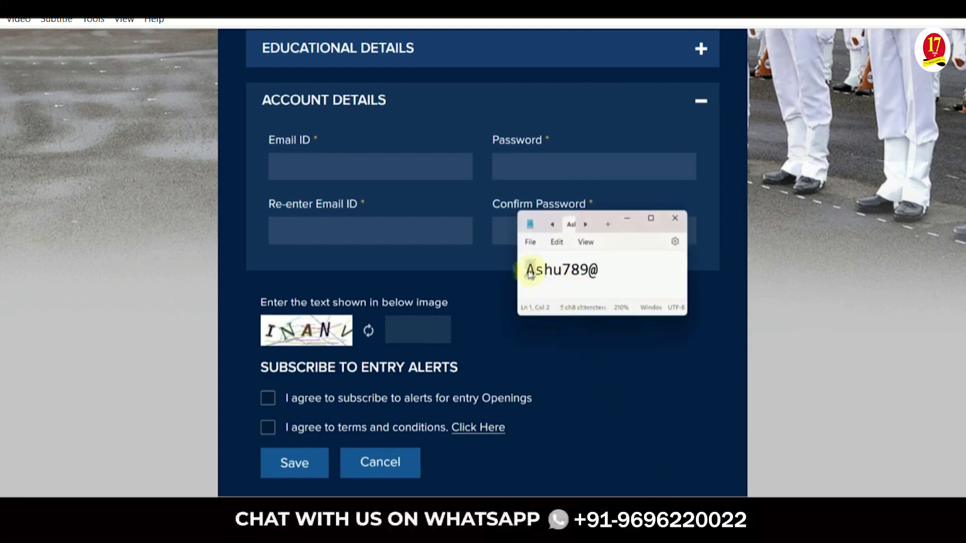
pyautogui.moveTo(537, 276); pyautogui.dragTo(606, 278)
pyautogui.click(609, 275)
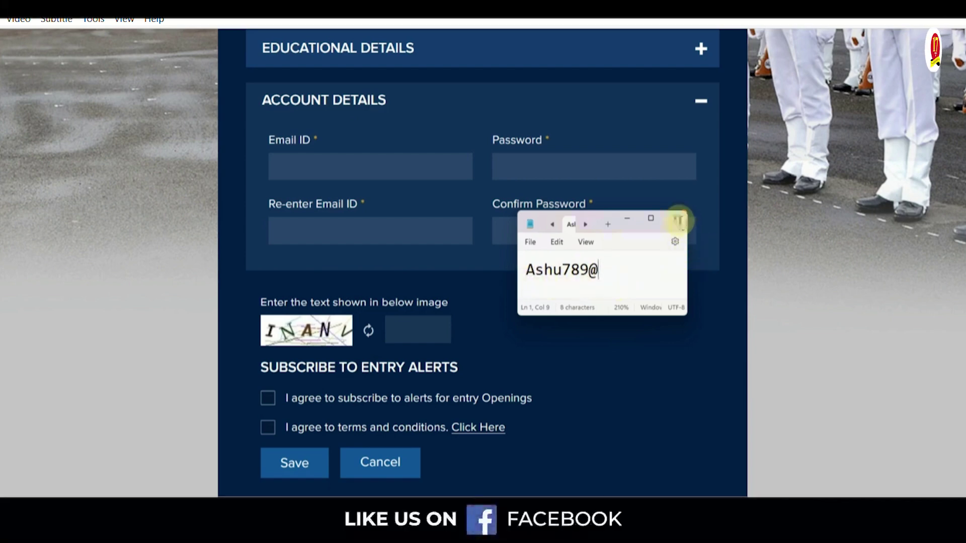
pyautogui.click(675, 220)
# Refresh the captcha and tick the entry-alerts subscription and terms-and-conditions boxes
pyautogui.scroll(-1, 482, 291)
pyautogui.click(378, 275)
pyautogui.click(274, 344)
pyautogui.click(268, 363)
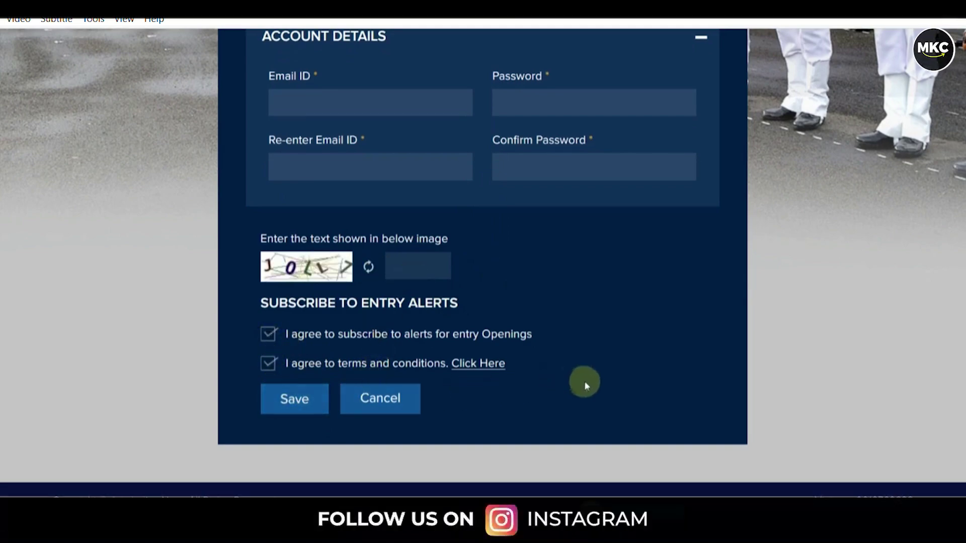
pyautogui.scroll(5, 550, 371)
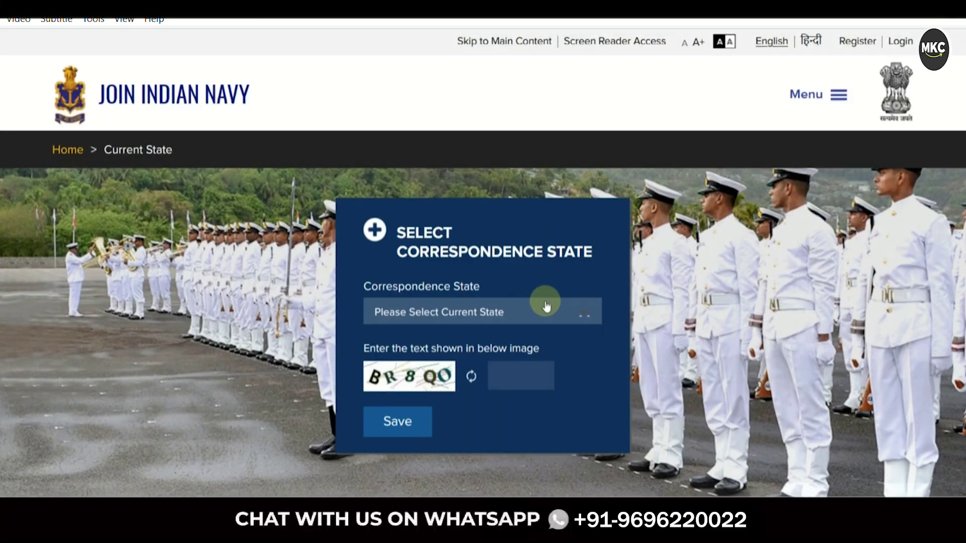
# Choose RAJASTHAN as the correspondence state, refresh the captcha, and enter its code
pyautogui.click(532, 309)
pyautogui.scroll(-7, 504, 382)
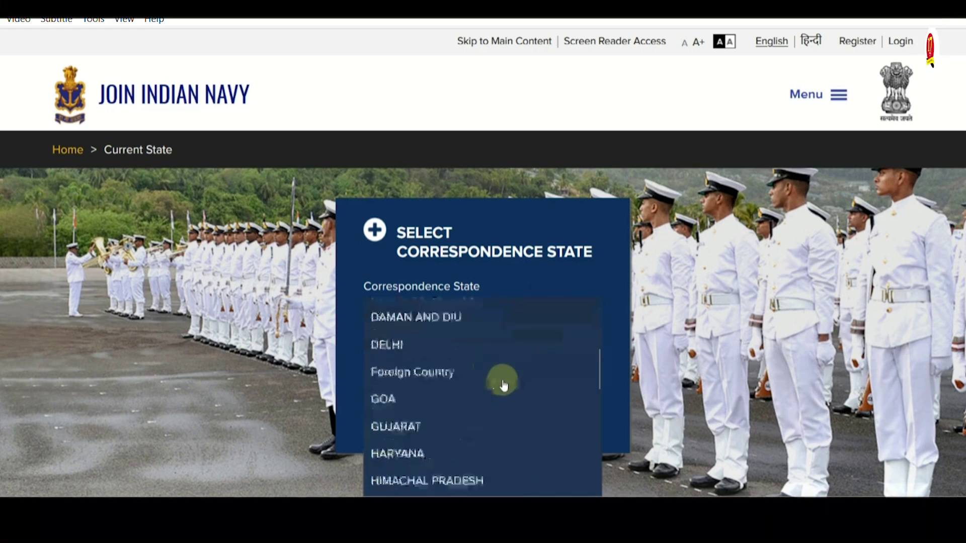
pyautogui.scroll(-7, 503, 385)
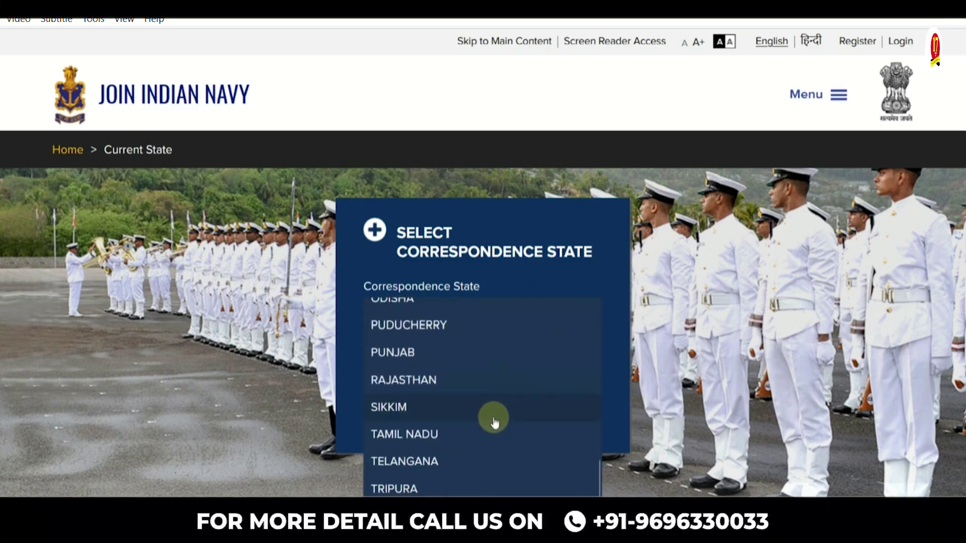
pyautogui.click(442, 392)
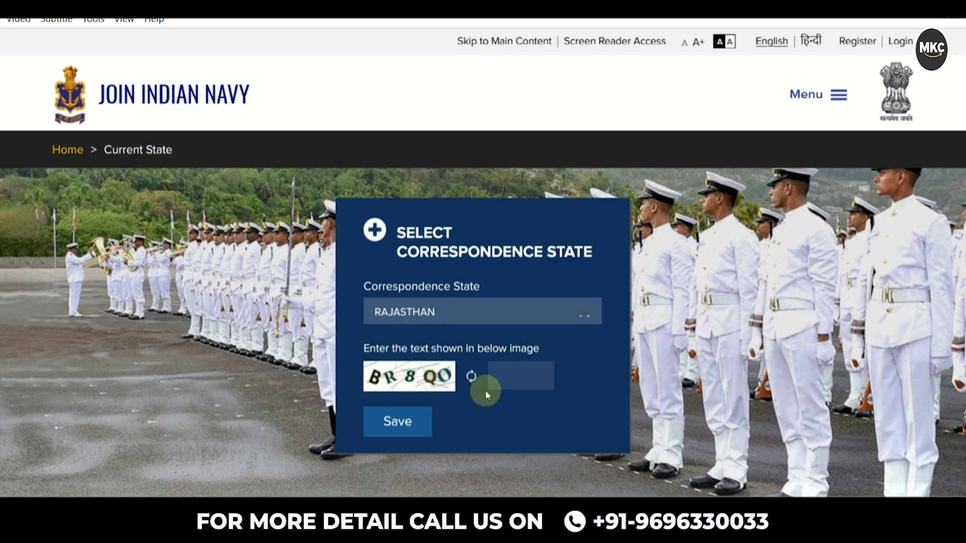
pyautogui.click(472, 378)
pyautogui.click(501, 378)
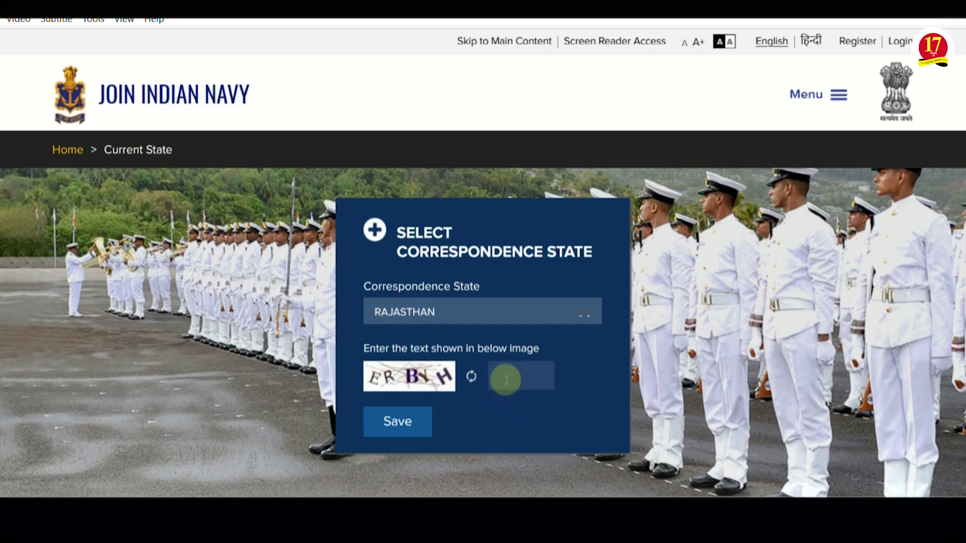
pyautogui.write('E')
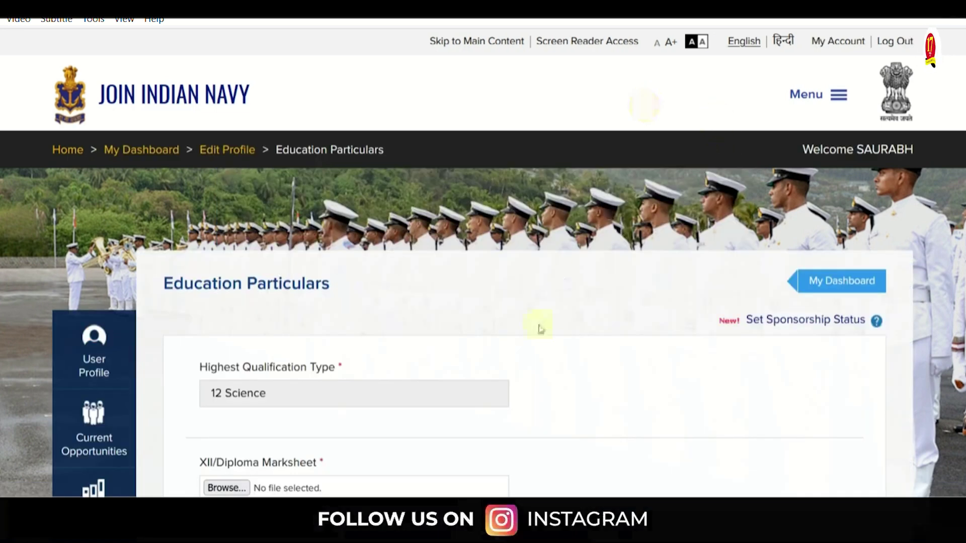
pyautogui.scroll(-3, 505, 337)
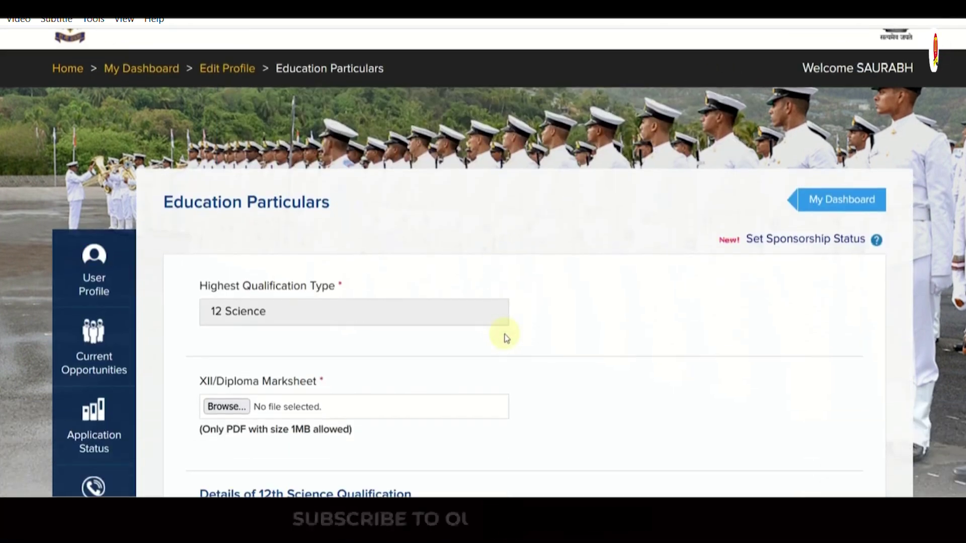
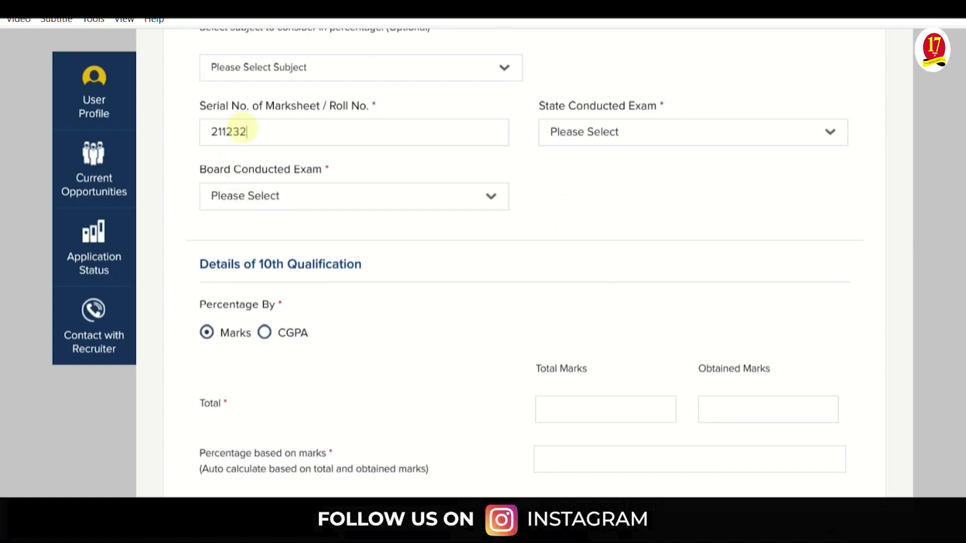
# Set the State Conducted Exam to RAJASTHAN
pyautogui.click(576, 138)
pyautogui.scroll(-5, 626, 275)
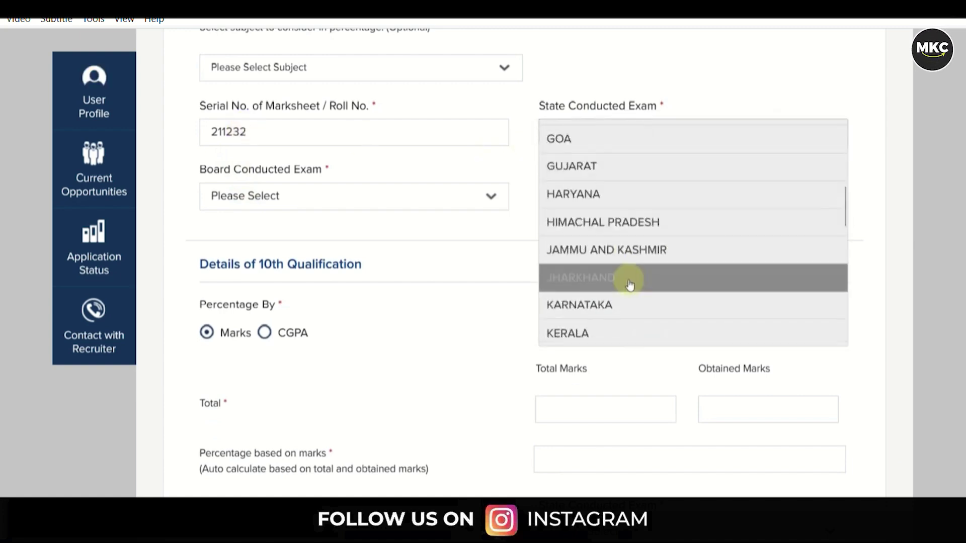
pyautogui.scroll(-2, 629, 285)
pyautogui.scroll(-1, 606, 287)
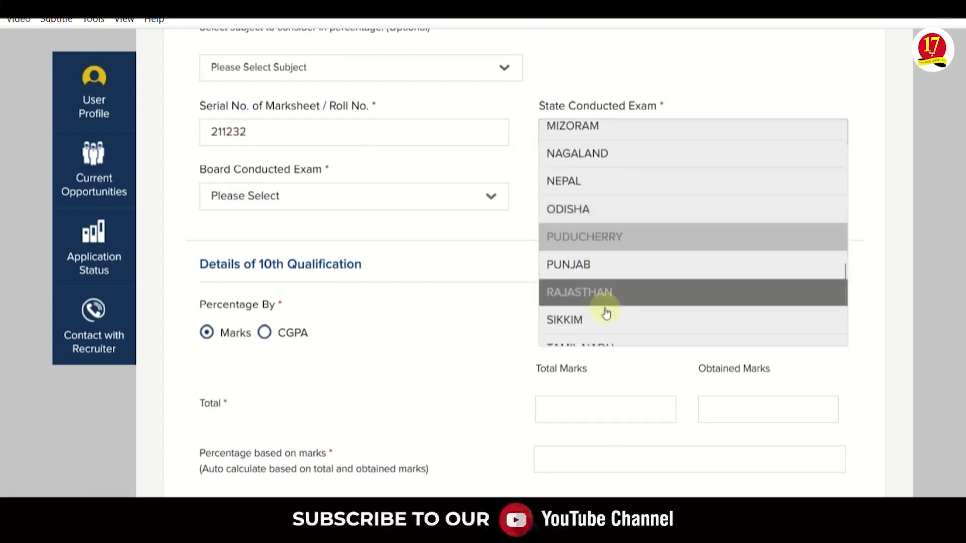
pyautogui.click(601, 300)
# Select Rajasthan Board of Secondary Education as the Board Conducted Exam
pyautogui.click(326, 196)
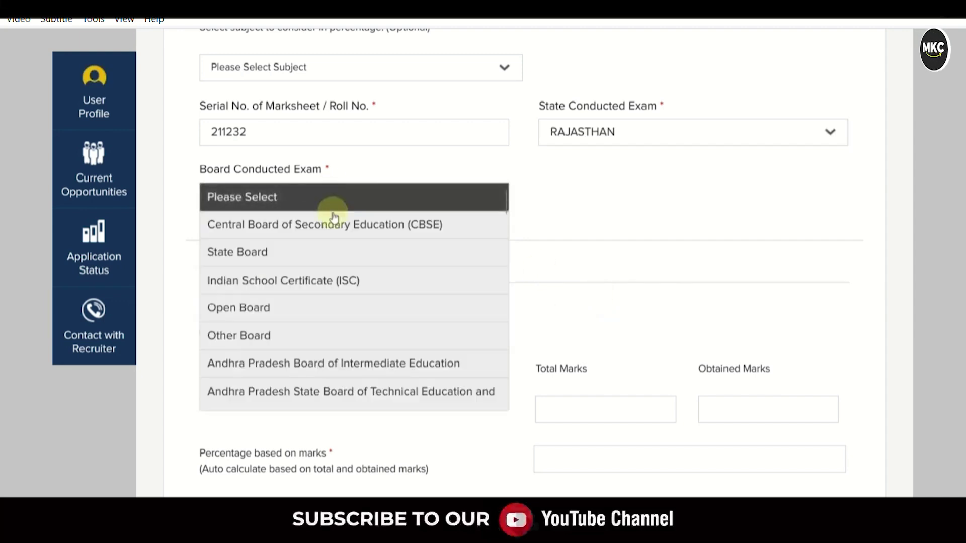
pyautogui.scroll(-5, 344, 270)
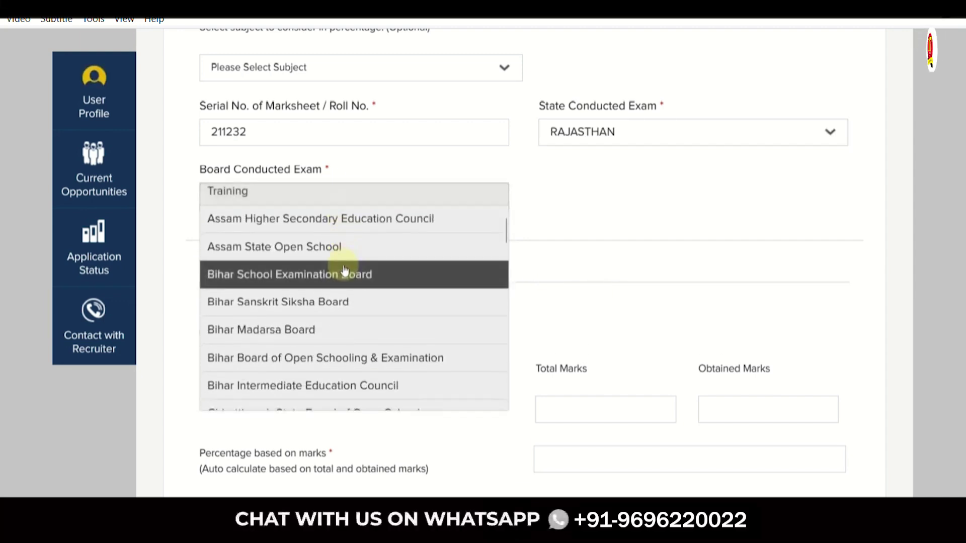
pyautogui.scroll(-1, 345, 264)
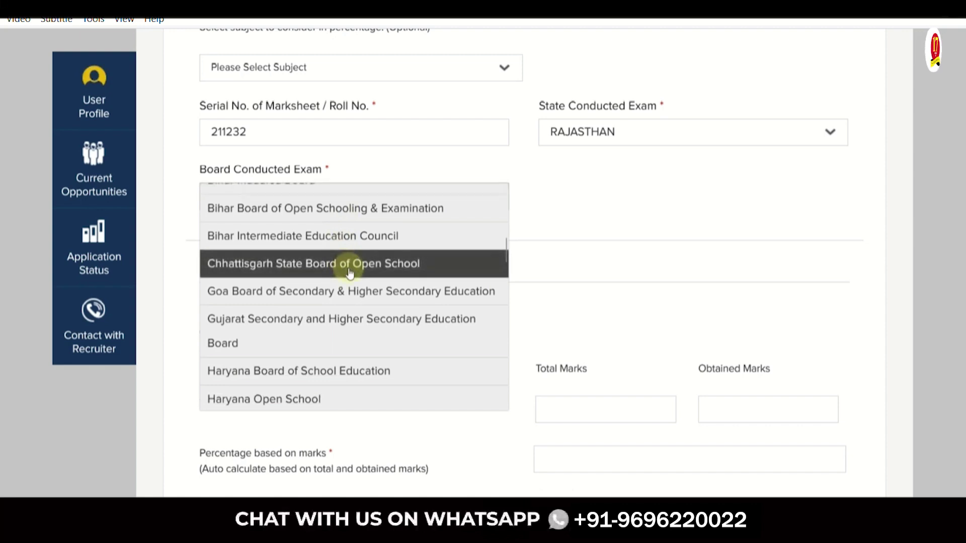
pyautogui.scroll(1, 350, 272)
pyautogui.scroll(1, 350, 272)
pyautogui.scroll(-10, 363, 252)
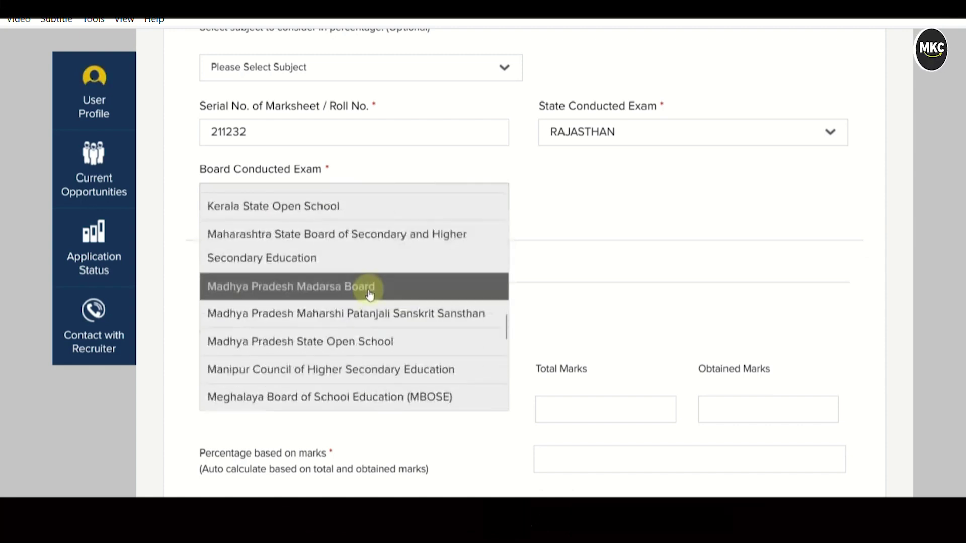
pyautogui.click(363, 243)
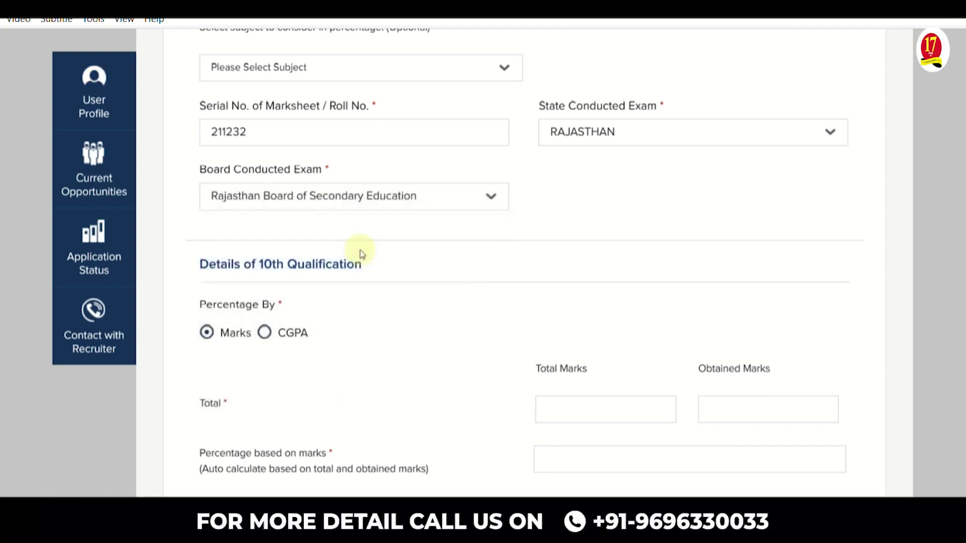
pyautogui.scroll(-3, 416, 258)
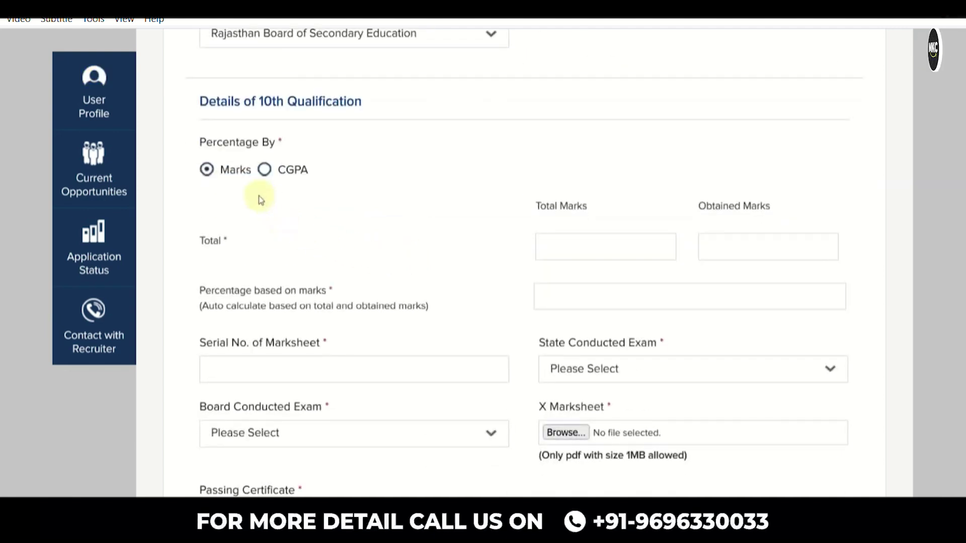
# Keep the 10th percentage basis on Marks and enter 600 total and 480 obtained marks
pyautogui.click(265, 170)
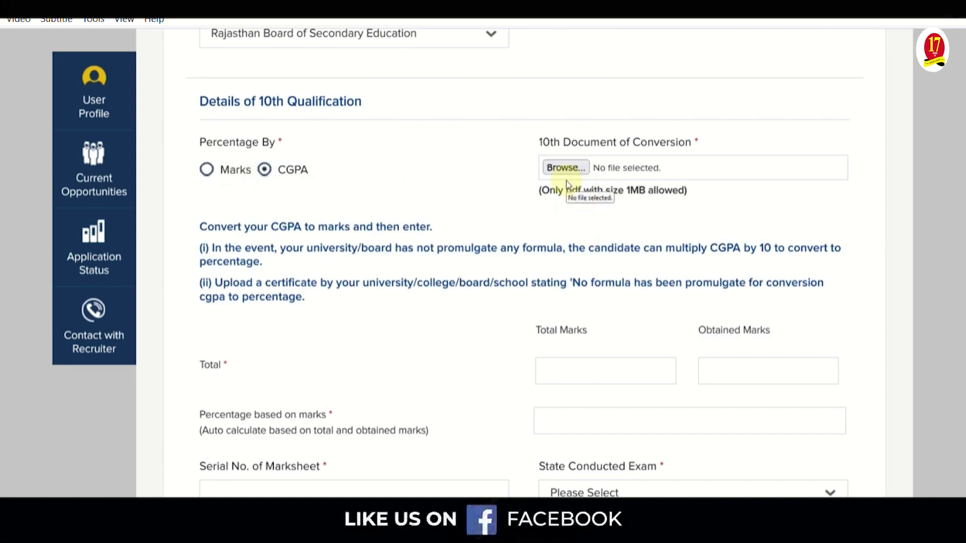
pyautogui.click(206, 169)
pyautogui.scroll(-2, 528, 261)
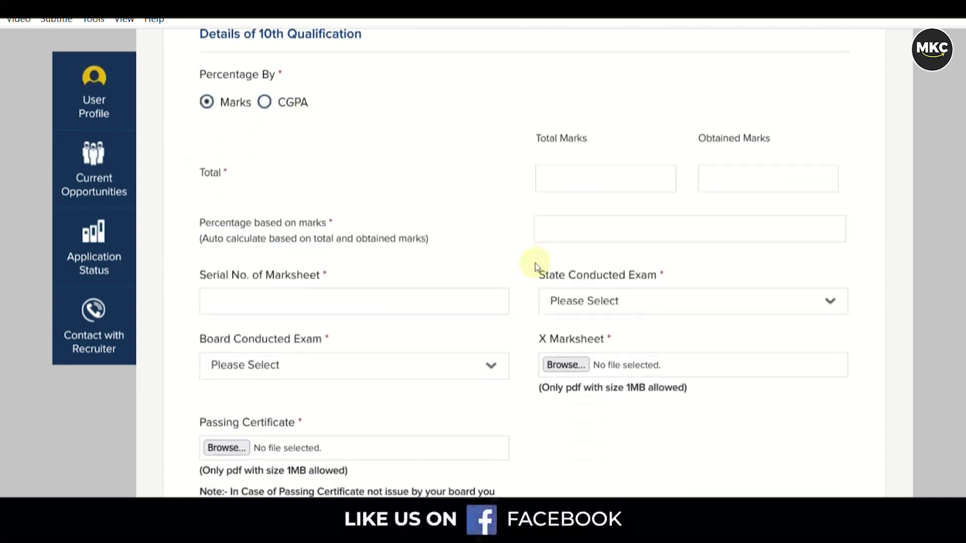
pyautogui.click(572, 176)
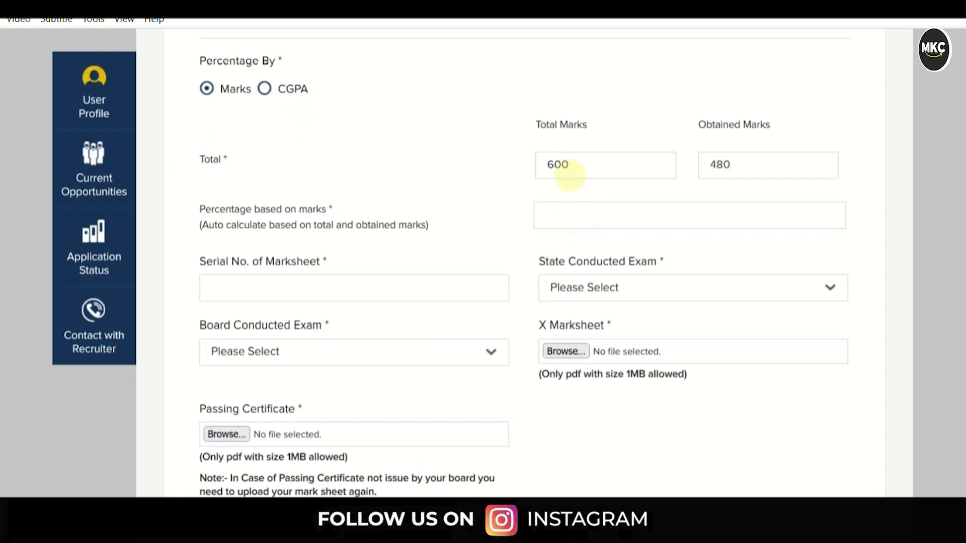
pyautogui.press('Tab')
pyautogui.press('Tab')
pyautogui.scroll(-2, 337, 234)
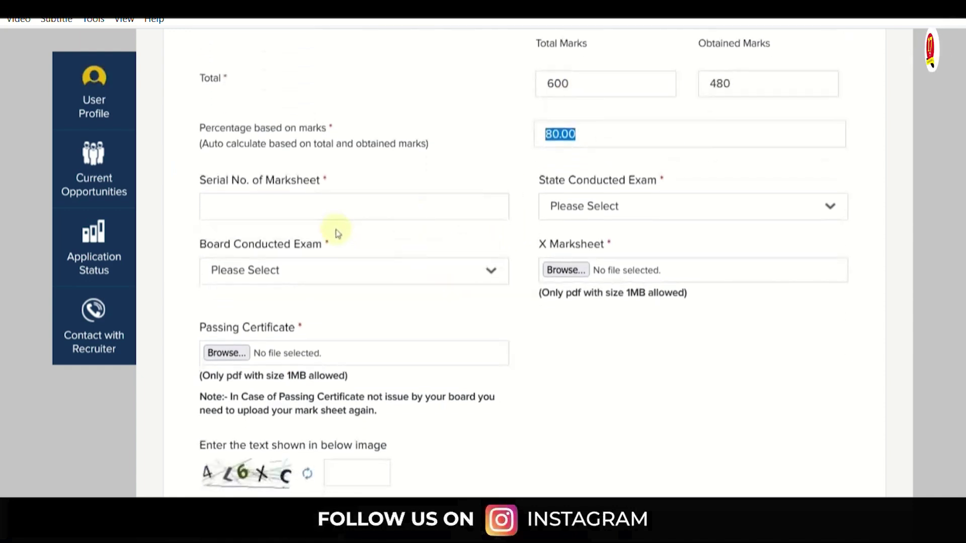
pyautogui.click(302, 209)
pyautogui.write('63636')
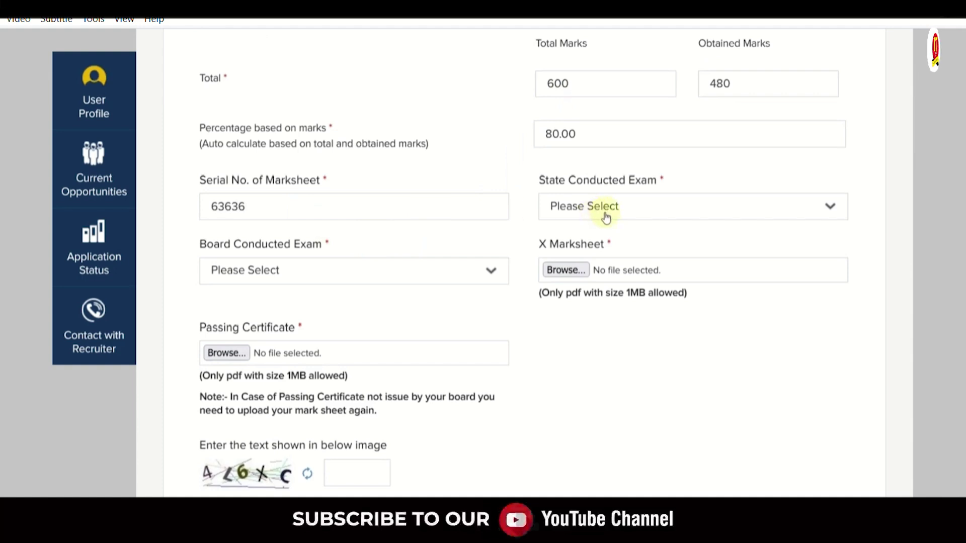
pyautogui.click(606, 217)
pyautogui.scroll(-5, 638, 345)
pyautogui.click(610, 267)
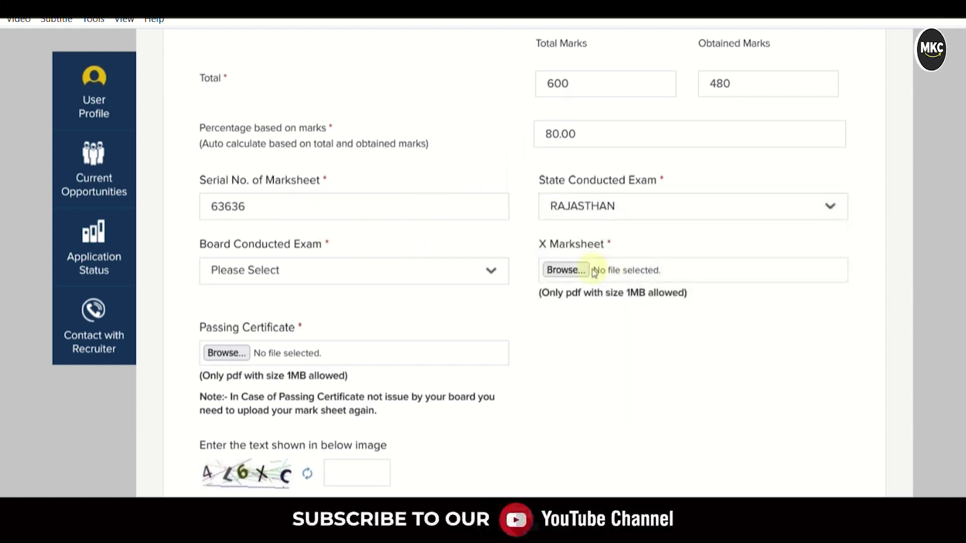
pyautogui.click(276, 270)
pyautogui.scroll(-5, 332, 351)
pyautogui.scroll(-6, 332, 351)
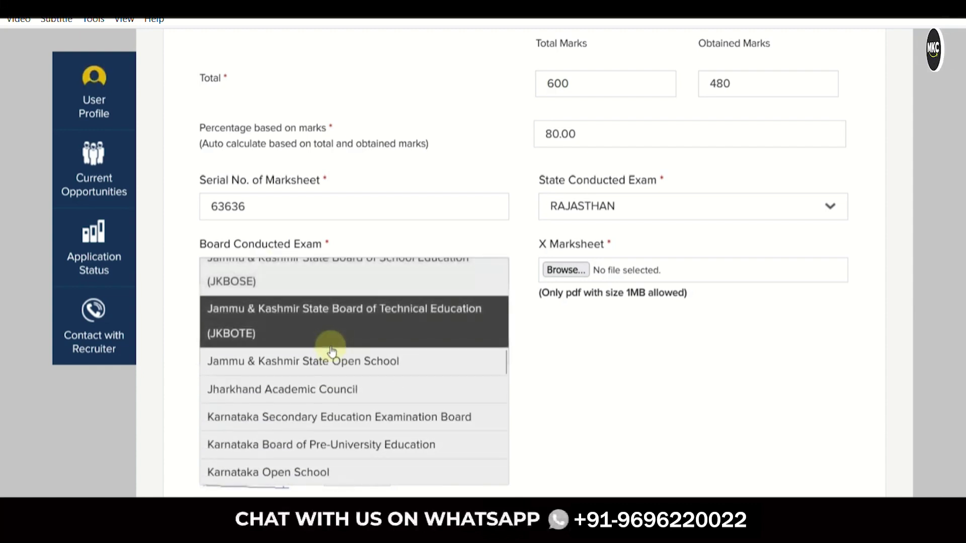
pyautogui.scroll(-8, 332, 351)
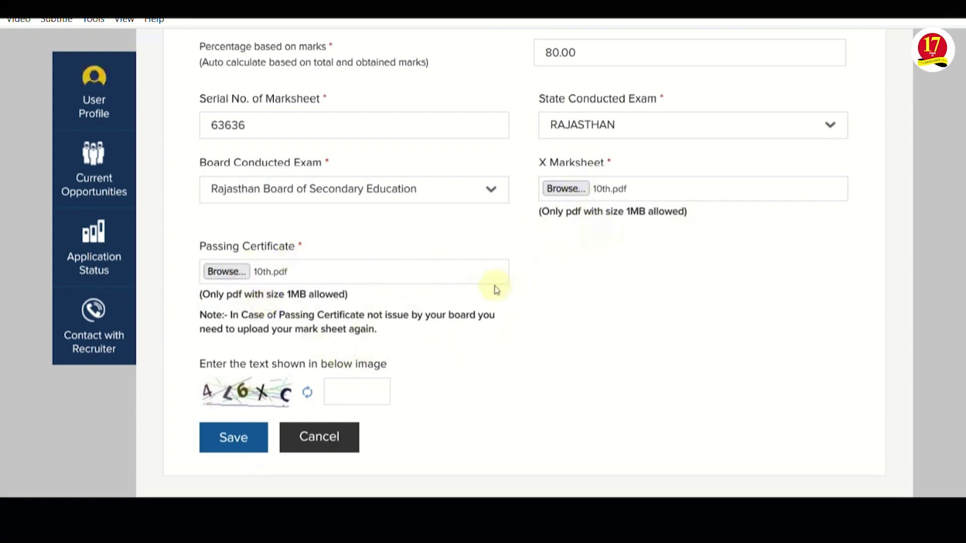
# Refresh the captcha and enter its code
pyautogui.click(307, 393)
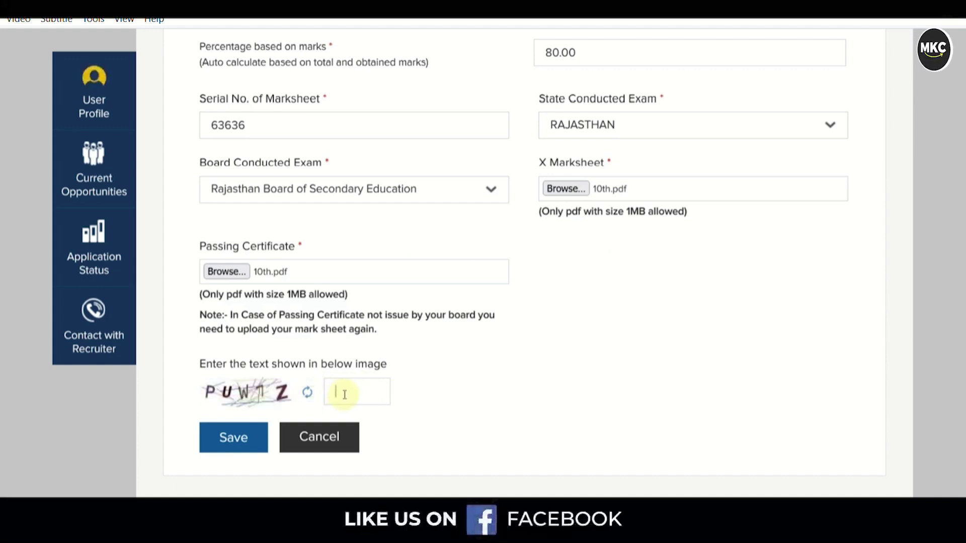
pyautogui.click(343, 394)
pyautogui.write('PU')
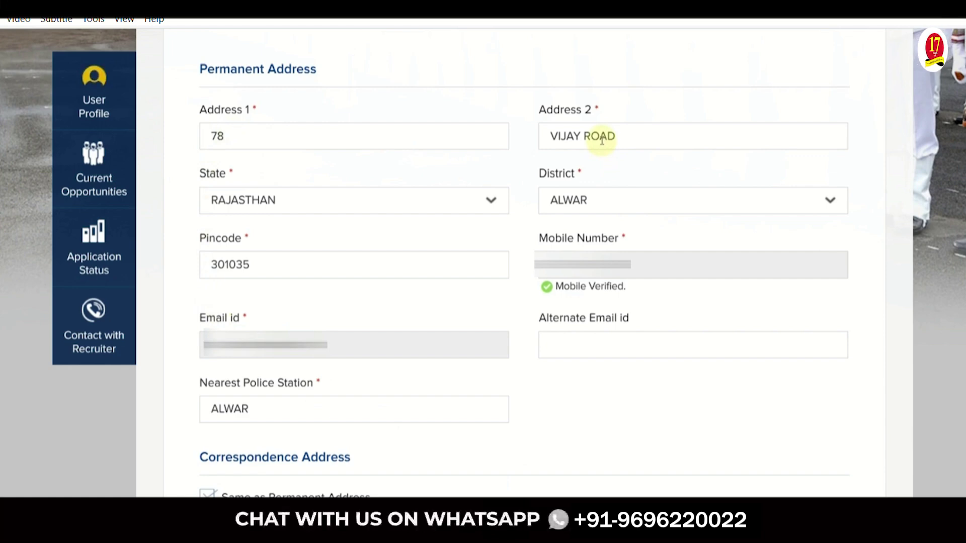
pyautogui.click(283, 207)
pyautogui.click(283, 207)
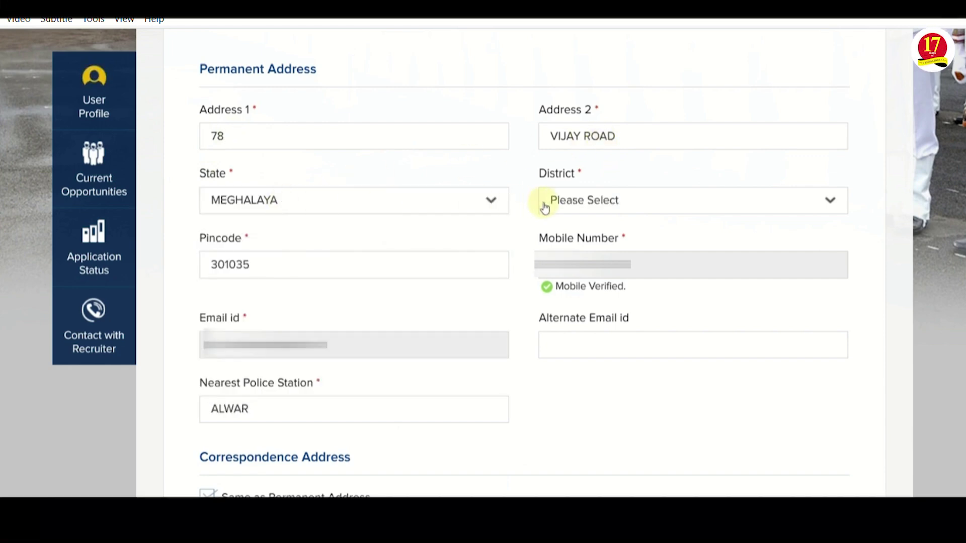
pyautogui.click(421, 204)
pyautogui.scroll(-5, 317, 271)
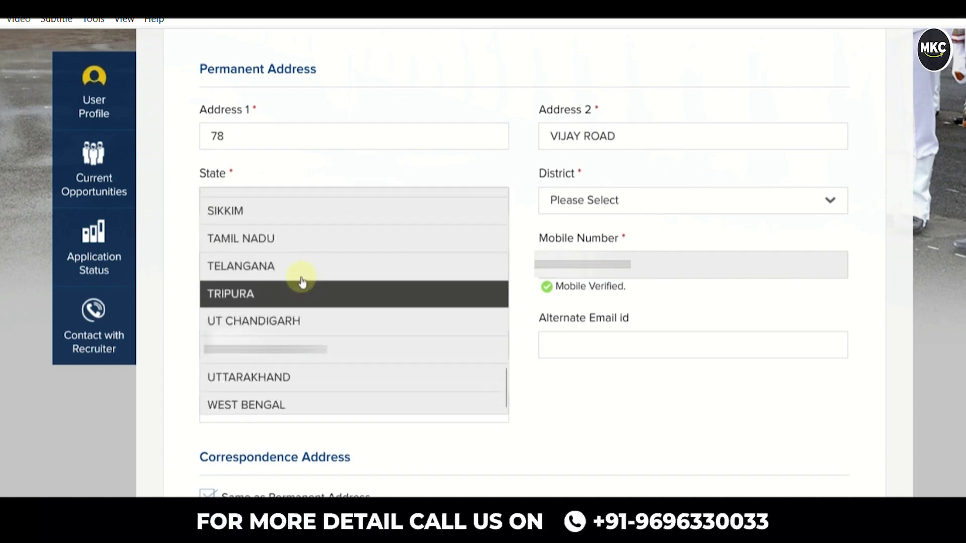
pyautogui.scroll(2, 302, 276)
pyautogui.click(287, 254)
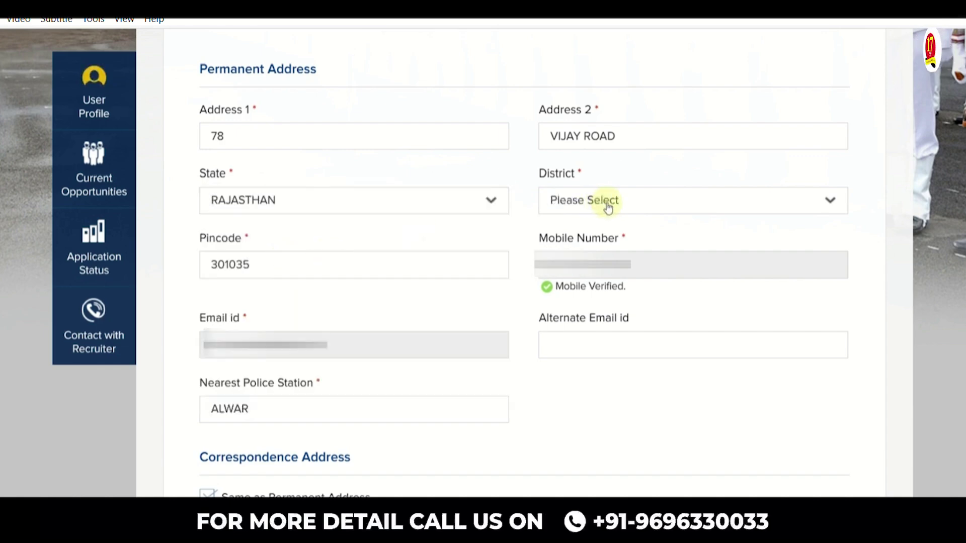
pyautogui.click(608, 207)
pyautogui.click(586, 281)
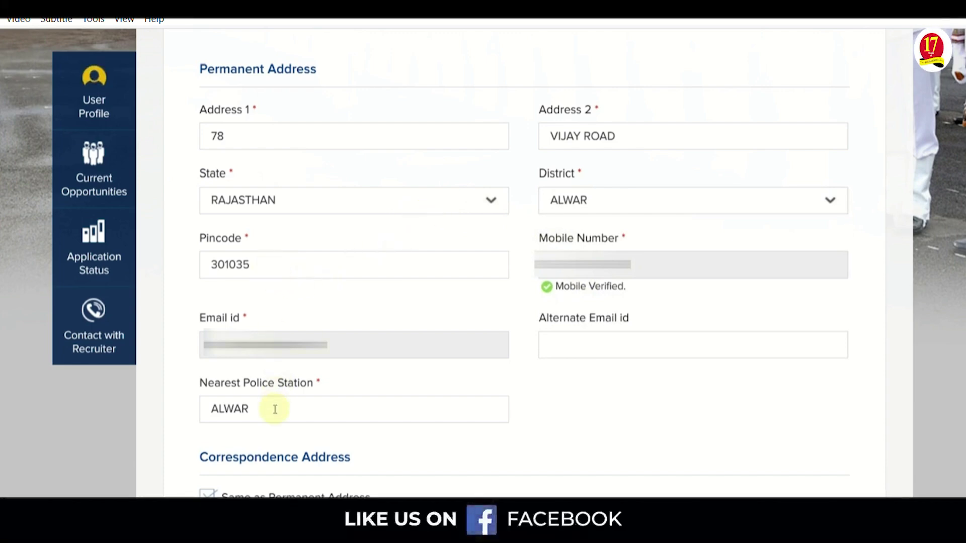
pyautogui.scroll(-5, 689, 61)
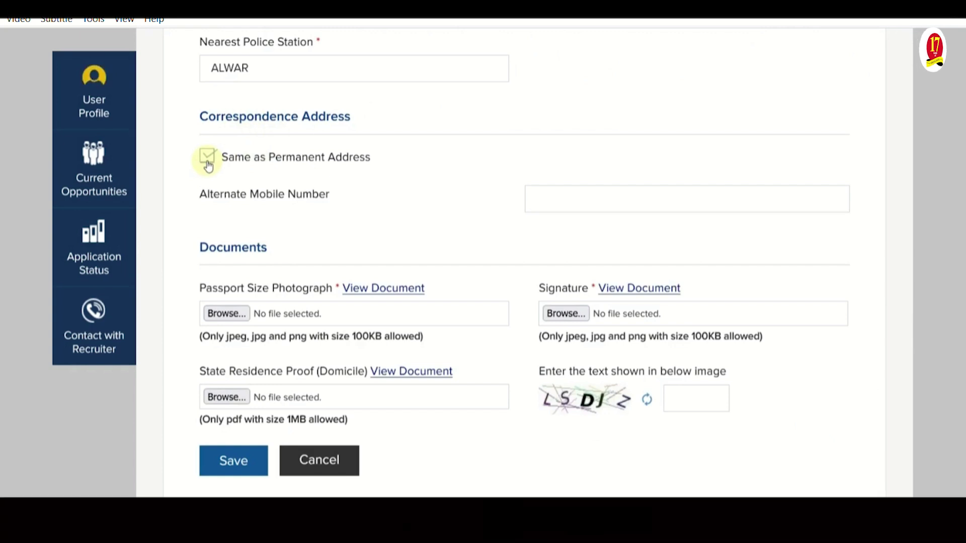
# Review the Documents section, highlighting the State Residence Proof upload label
pyautogui.scroll(-2, 355, 217)
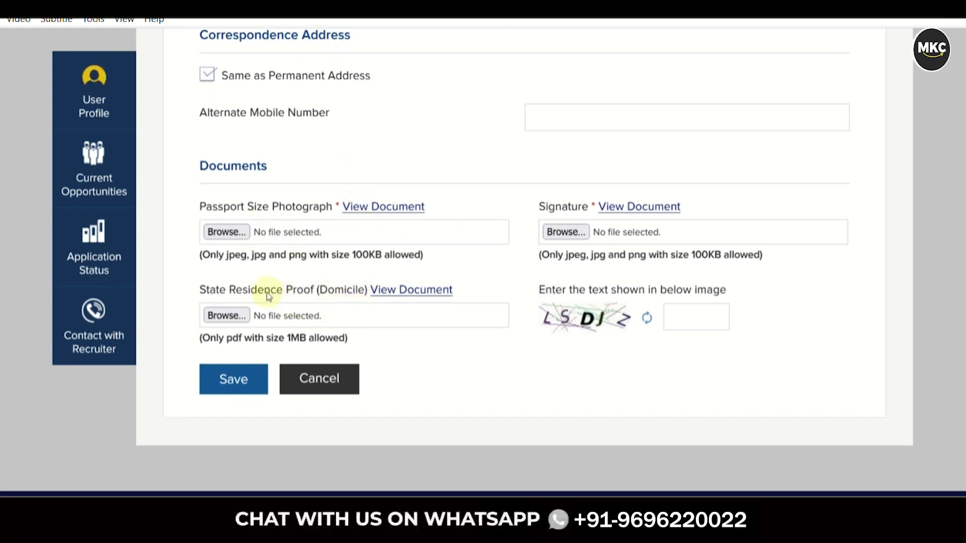
pyautogui.moveTo(276, 293); pyautogui.dragTo(351, 294)
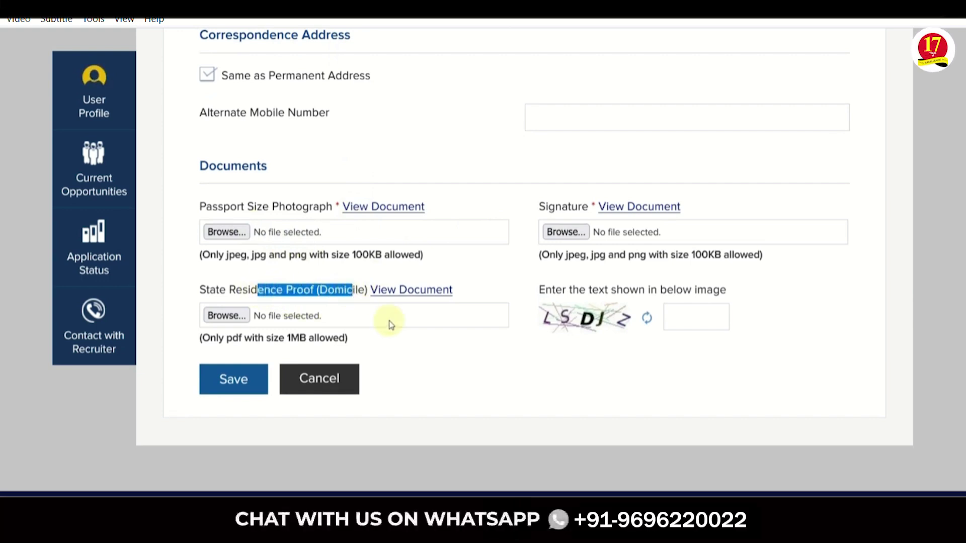
pyautogui.click(410, 336)
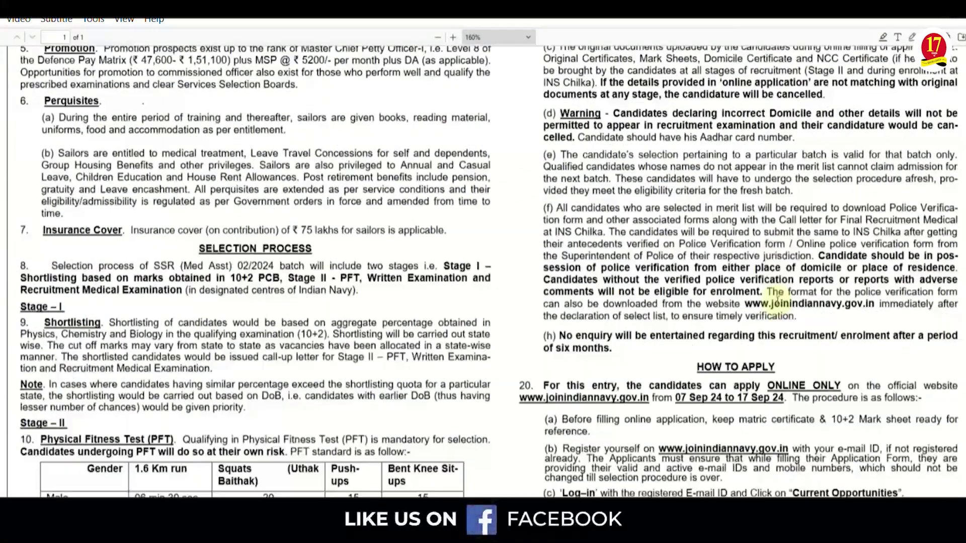
pyautogui.scroll(-10, 777, 301)
# Highlight the PDF's photo rules: 10 KB to 50 KB, light background, black slate, photo date
pyautogui.scroll(-12, 777, 300)
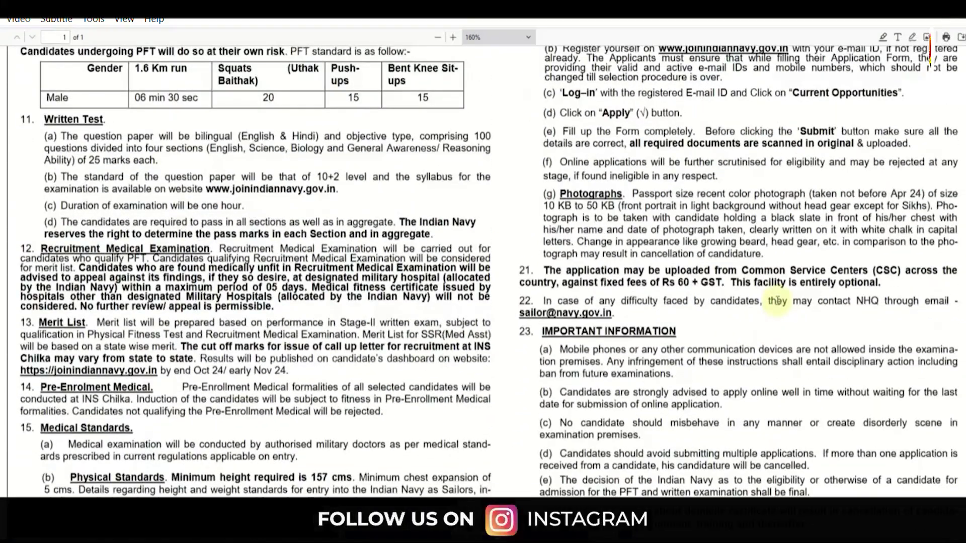
pyautogui.scroll(2, 778, 300)
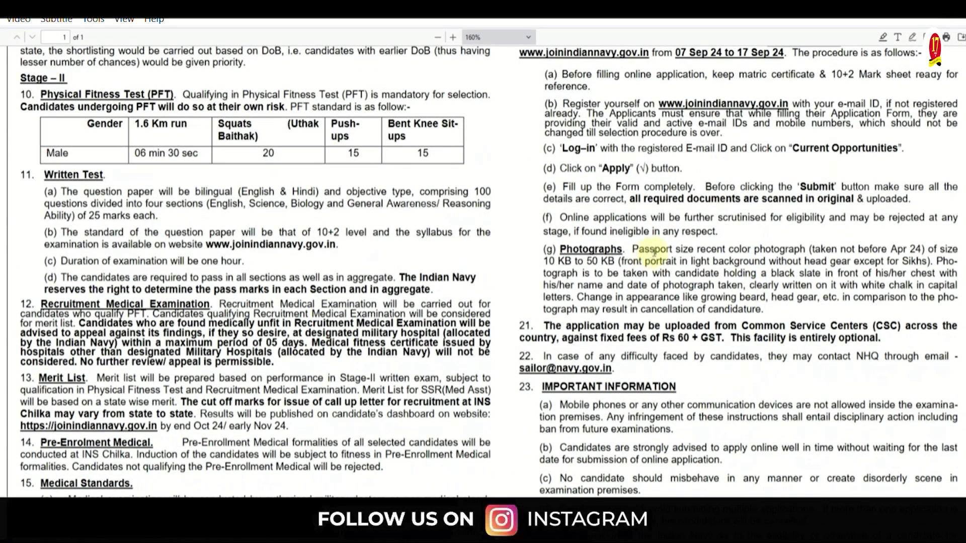
pyautogui.moveTo(650, 250); pyautogui.dragTo(771, 247)
pyautogui.click(778, 248)
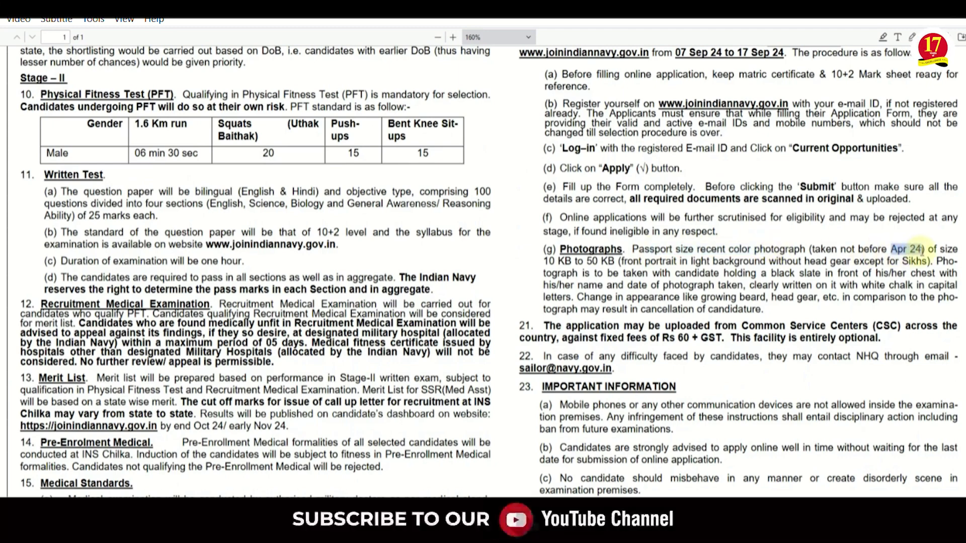
pyautogui.moveTo(556, 261); pyautogui.dragTo(600, 260)
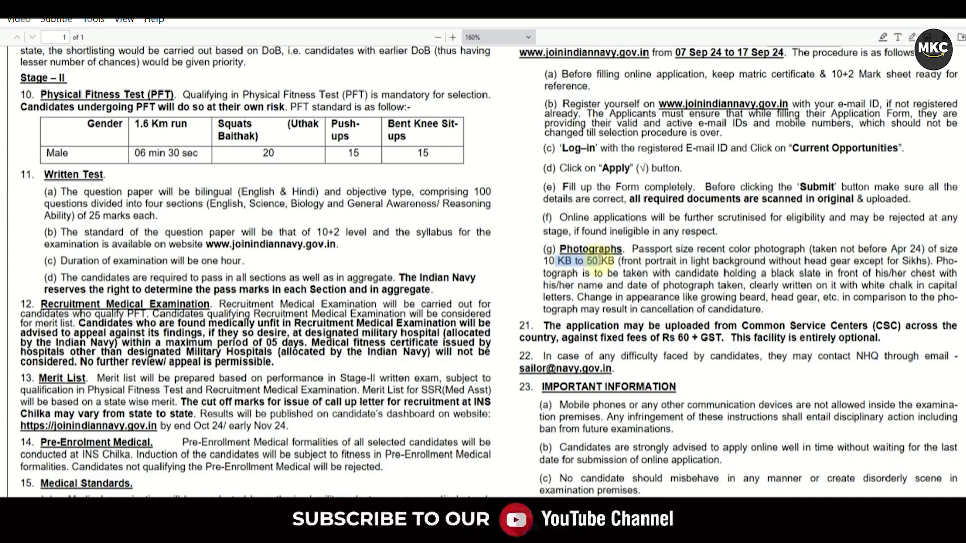
pyautogui.moveTo(690, 261); pyautogui.dragTo(735, 262)
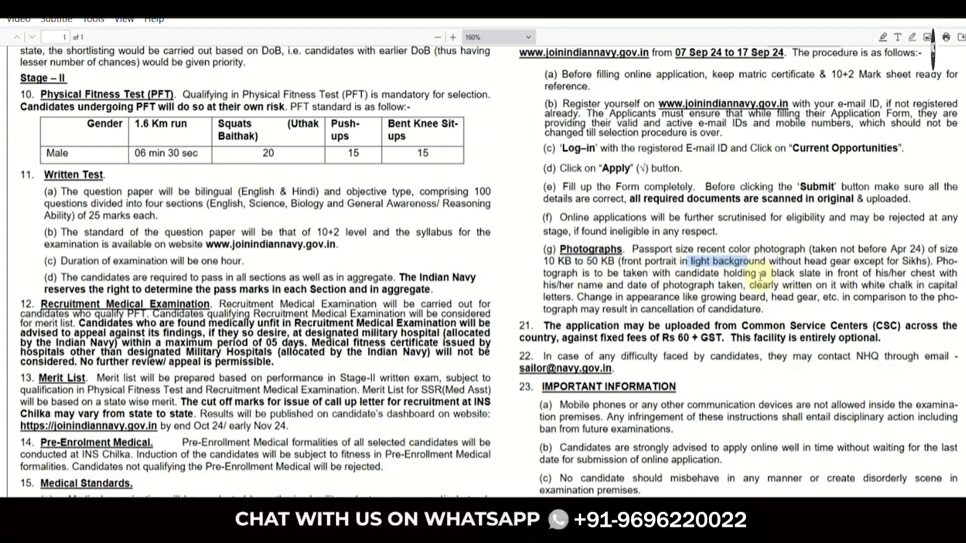
pyautogui.moveTo(736, 274); pyautogui.dragTo(855, 272)
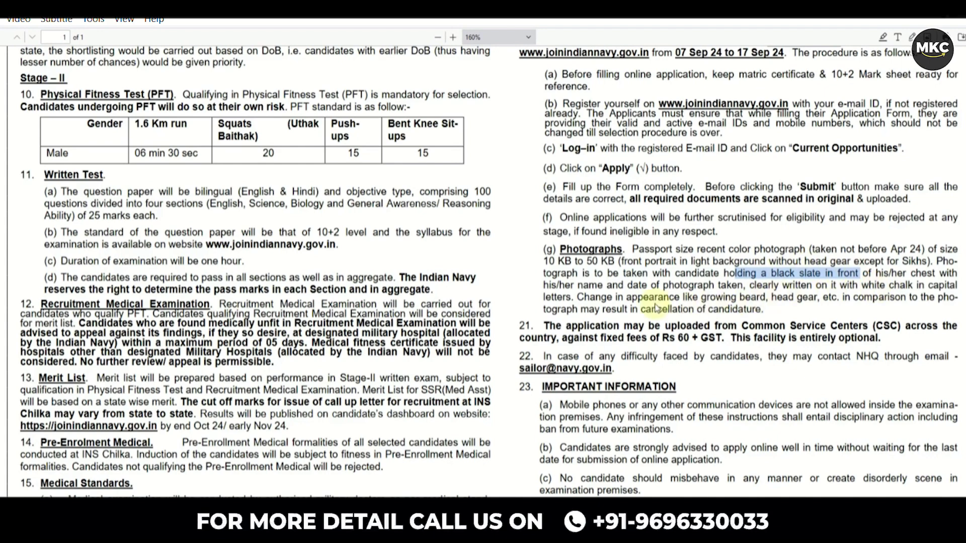
pyautogui.moveTo(642, 285); pyautogui.dragTo(701, 285)
pyautogui.click(841, 252)
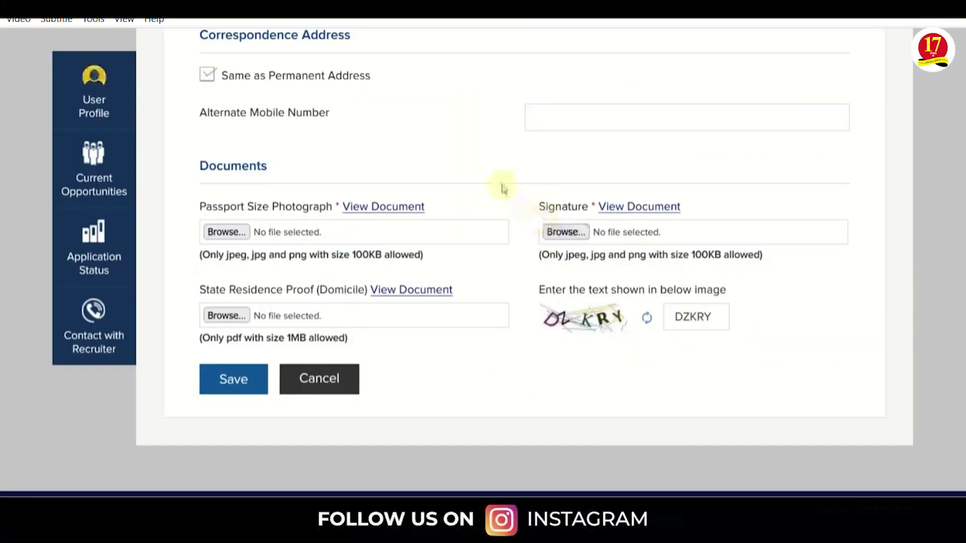
# Preview the sample passport photograph, then save the communication particulars
pyautogui.click(384, 206)
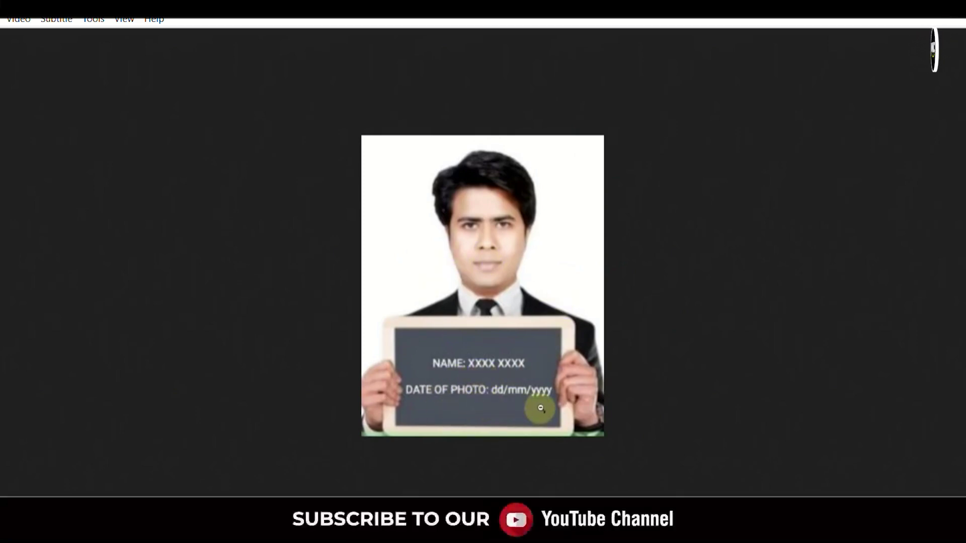
pyautogui.hotkey('alt', 'Left')
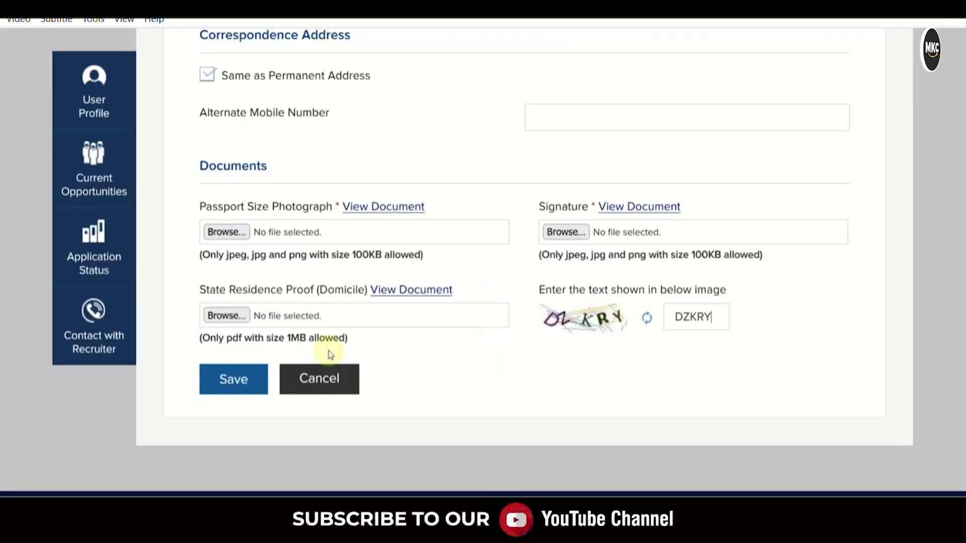
pyautogui.click(242, 390)
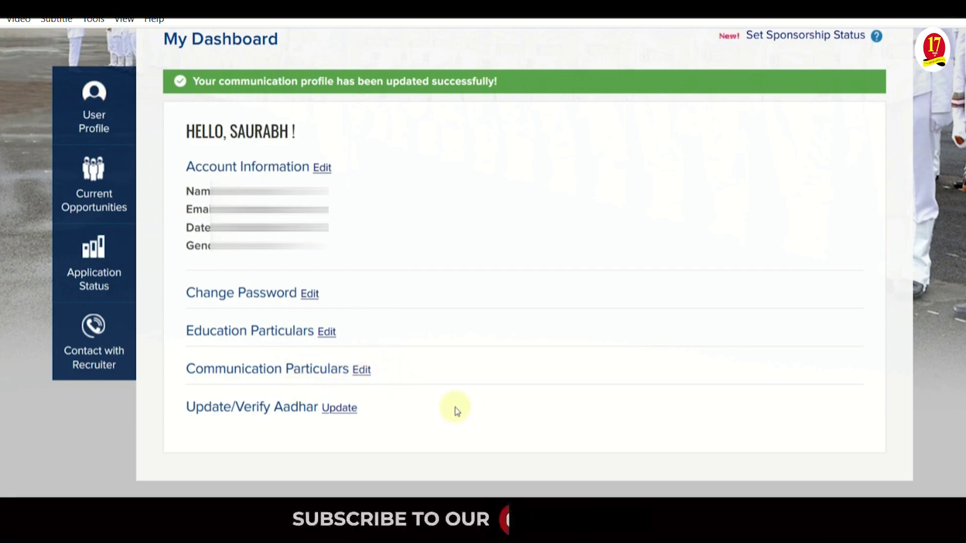
pyautogui.click(103, 220)
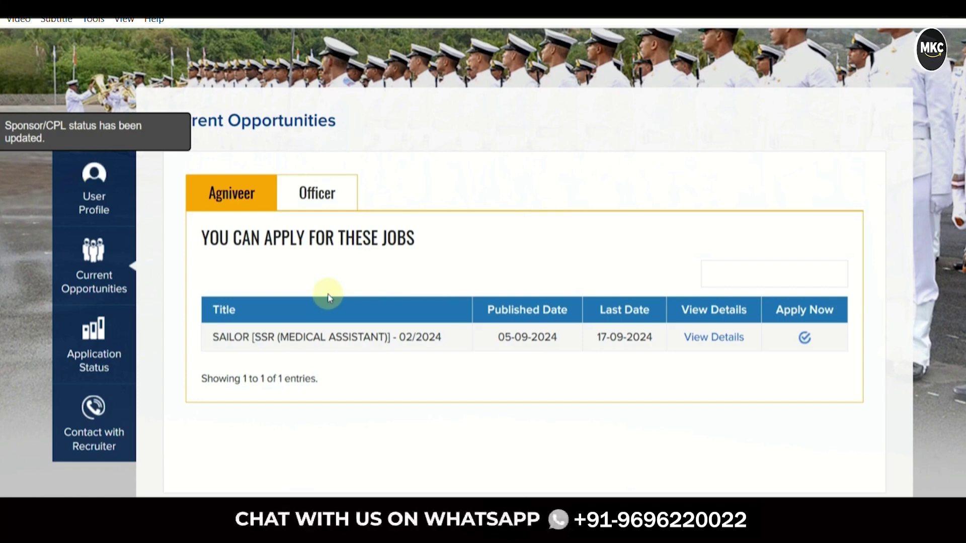
# Browse the Officer and Agniveer job listings under Current Opportunities
pyautogui.scroll(-2, 327, 297)
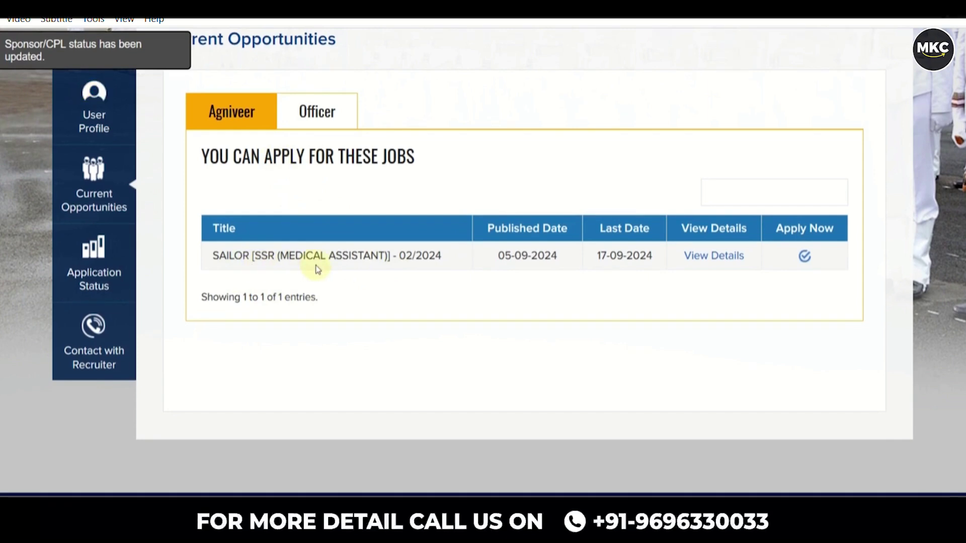
pyautogui.click(315, 120)
pyautogui.click(271, 119)
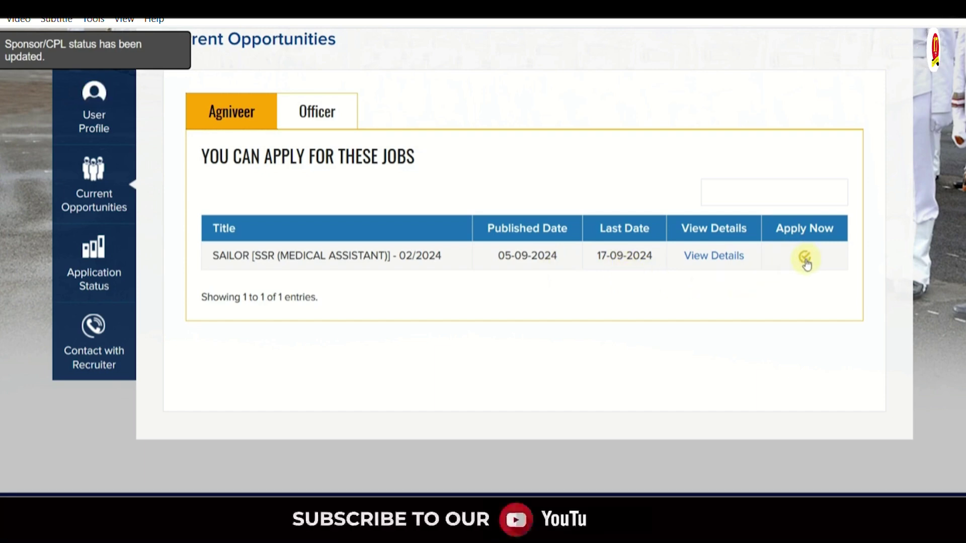
# Apply for SAILOR SSR (Medical Assistant) 02/2024, accepting all three declarations
pyautogui.click(805, 259)
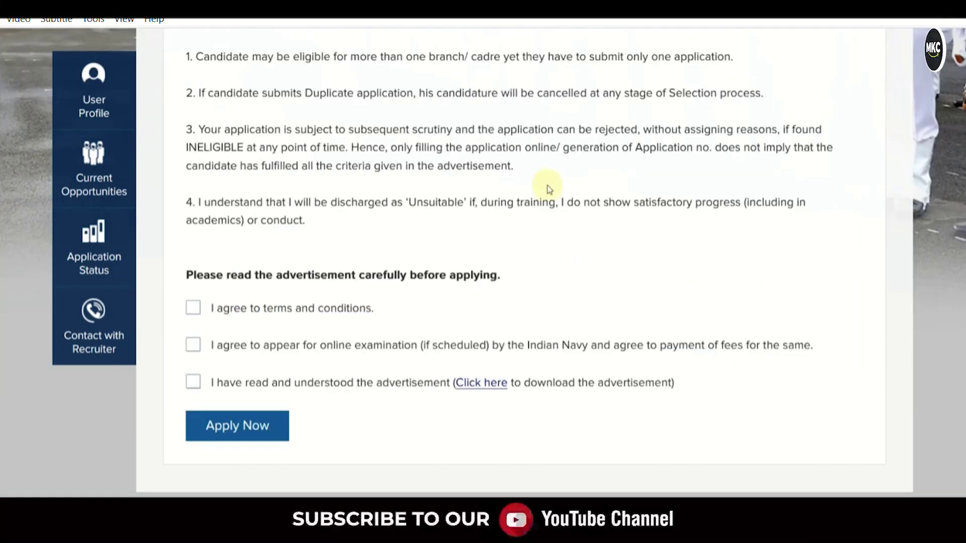
pyautogui.click(194, 309)
pyautogui.click(194, 381)
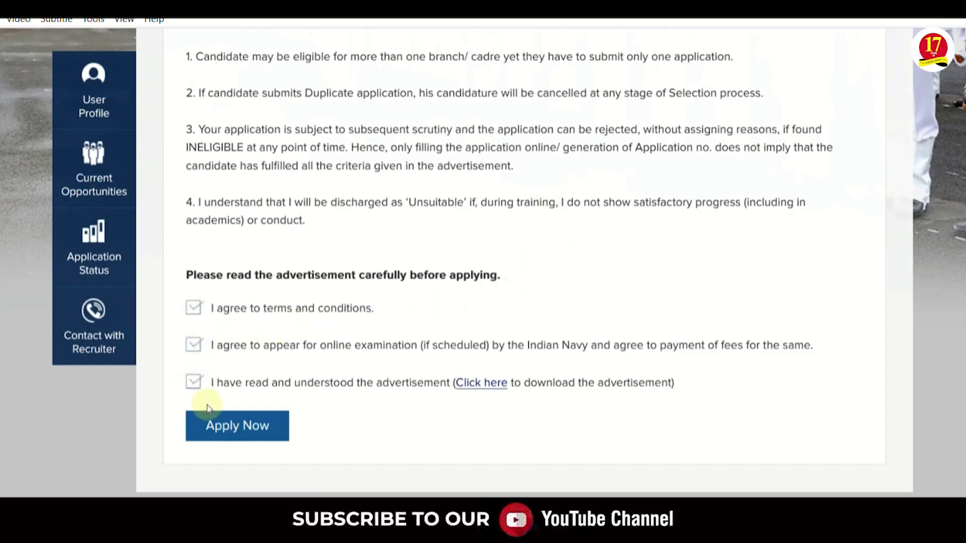
pyautogui.click(246, 428)
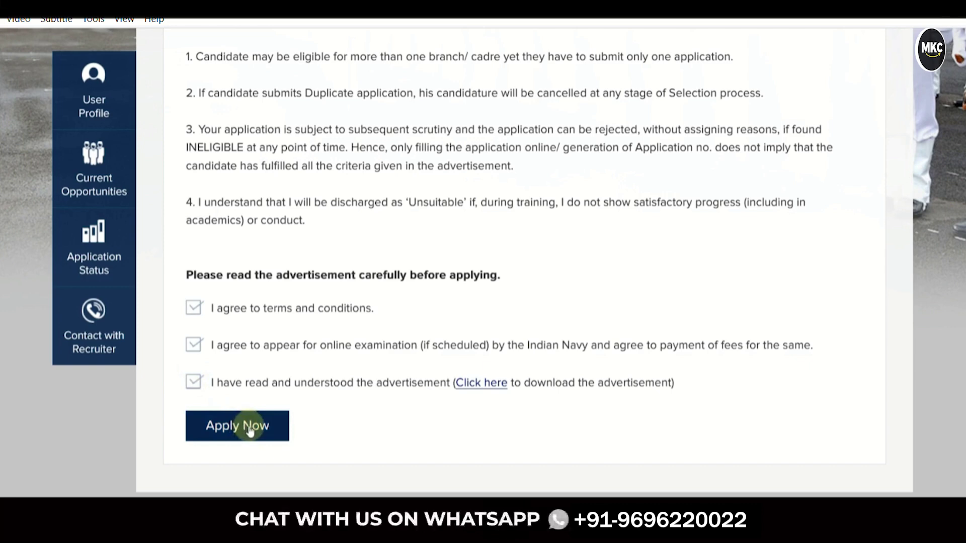
pyautogui.click(250, 430)
pyautogui.click(317, 234)
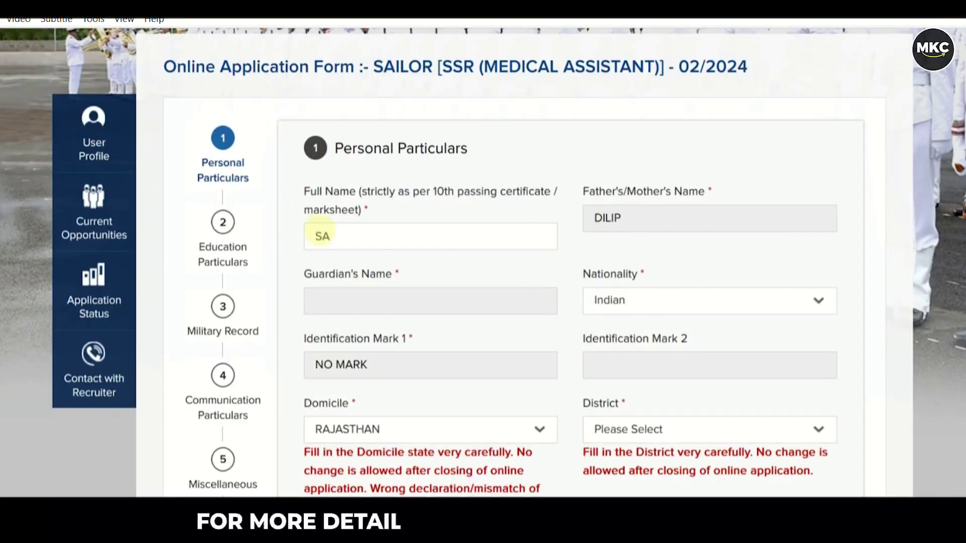
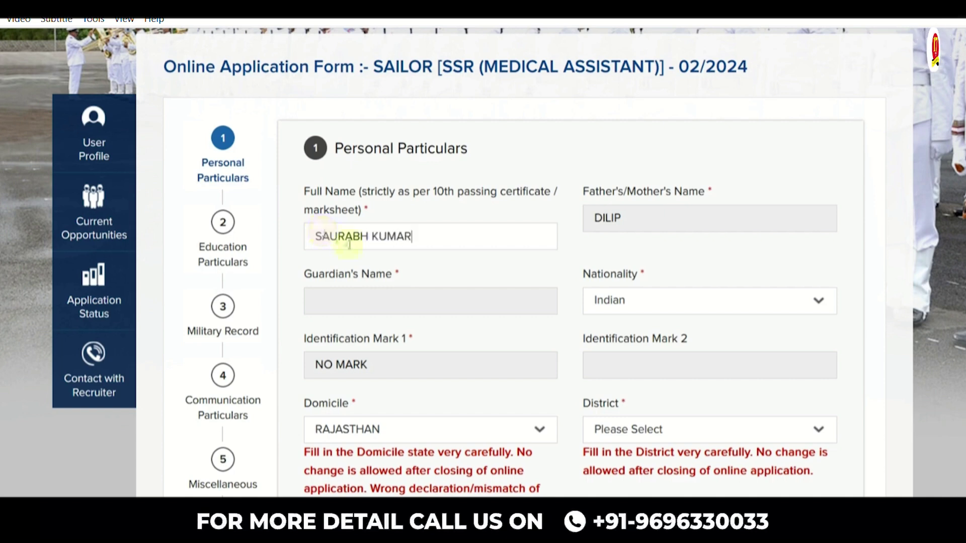
# Enter the applicant's full name and choose the home district in Personal Particulars
pyautogui.scroll(-3, 392, 252)
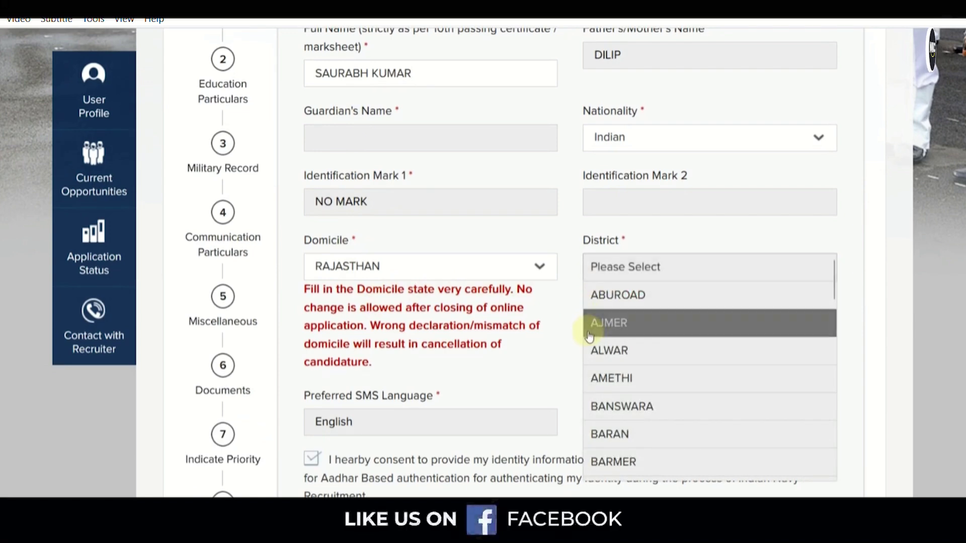
pyautogui.click(609, 350)
pyautogui.scroll(-3, 450, 362)
pyautogui.scroll(-3, 451, 362)
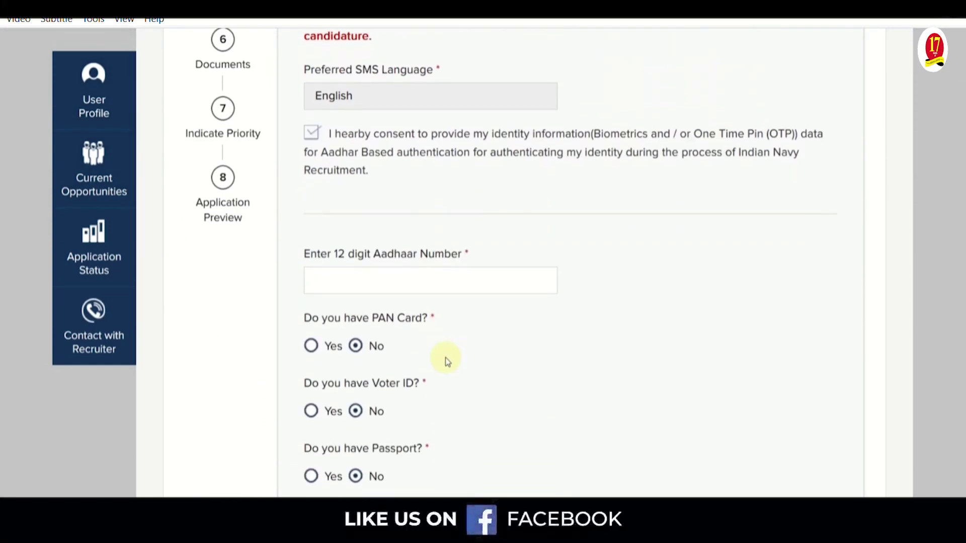
pyautogui.click(413, 283)
pyautogui.scroll(-3, 434, 314)
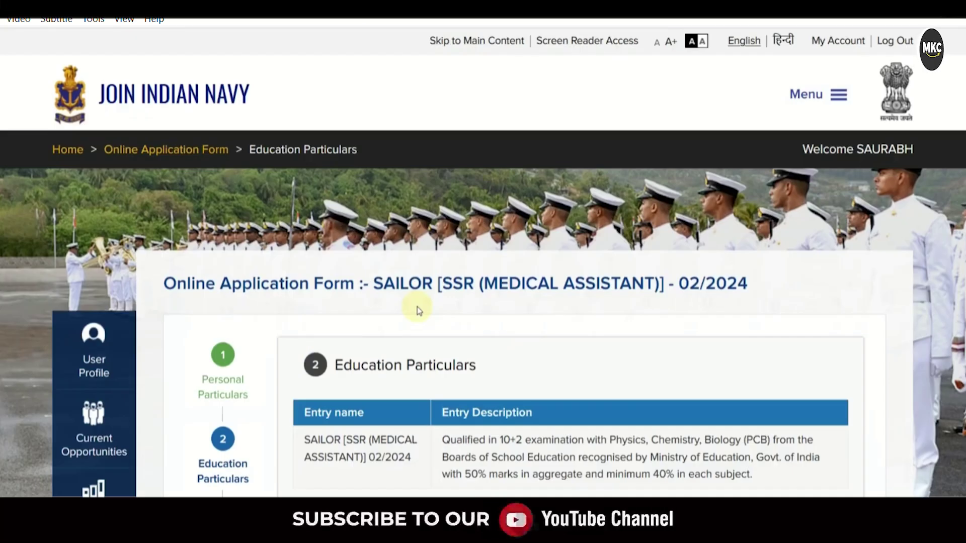
# Include English and Hindi in the 12th aggregate (500/420, 84.00%) and save Education Particulars
pyautogui.scroll(-5, 418, 308)
pyautogui.scroll(-3, 418, 308)
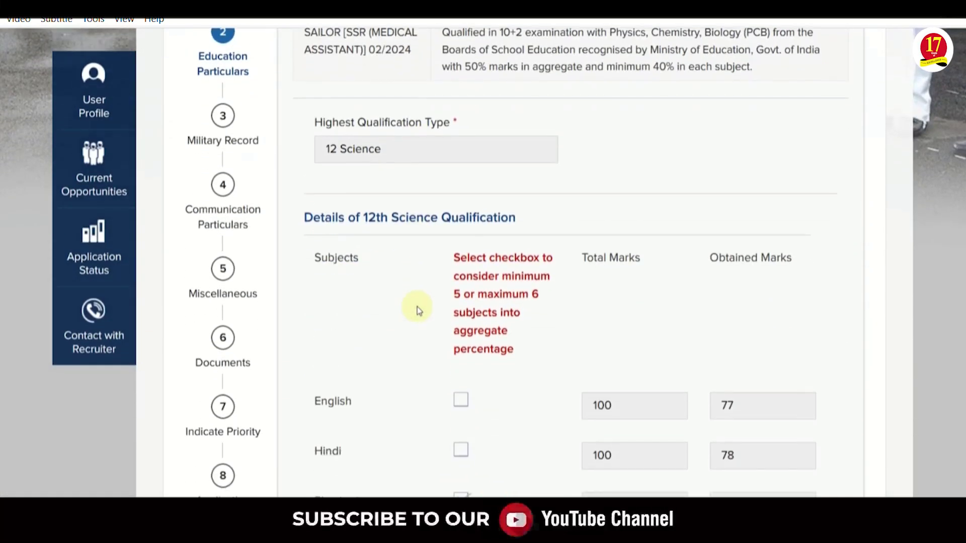
pyautogui.scroll(-2, 458, 300)
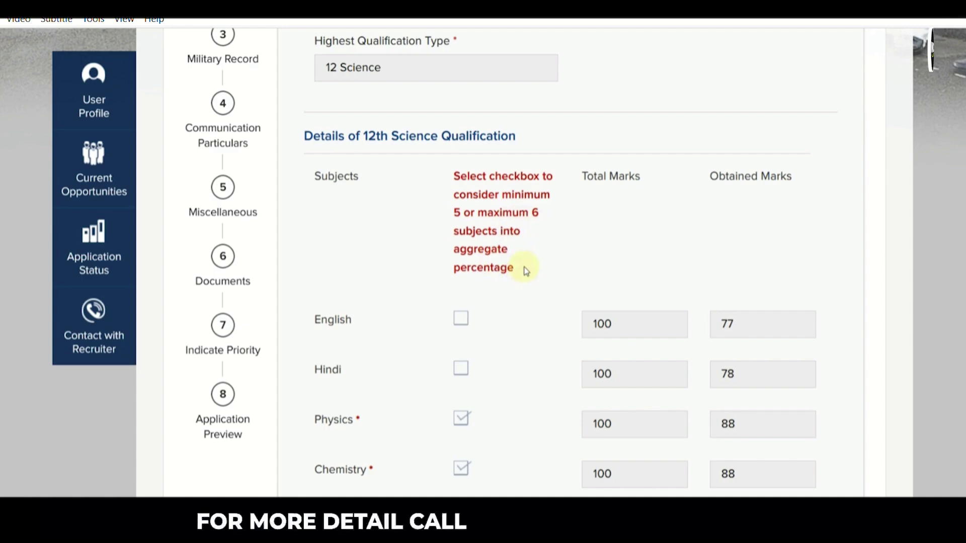
pyautogui.scroll(-3, 523, 264)
pyautogui.click(462, 256)
pyautogui.click(461, 157)
pyautogui.click(462, 206)
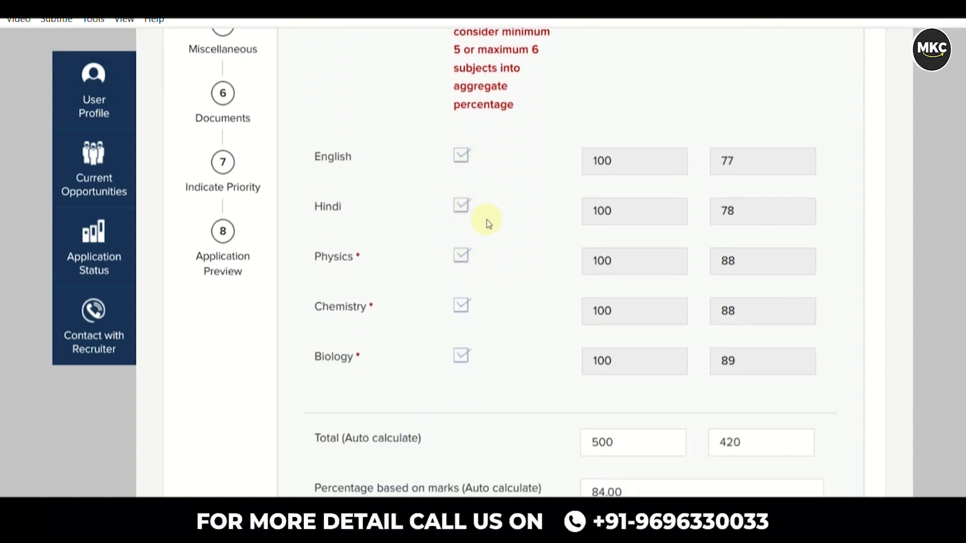
pyautogui.scroll(-6, 504, 234)
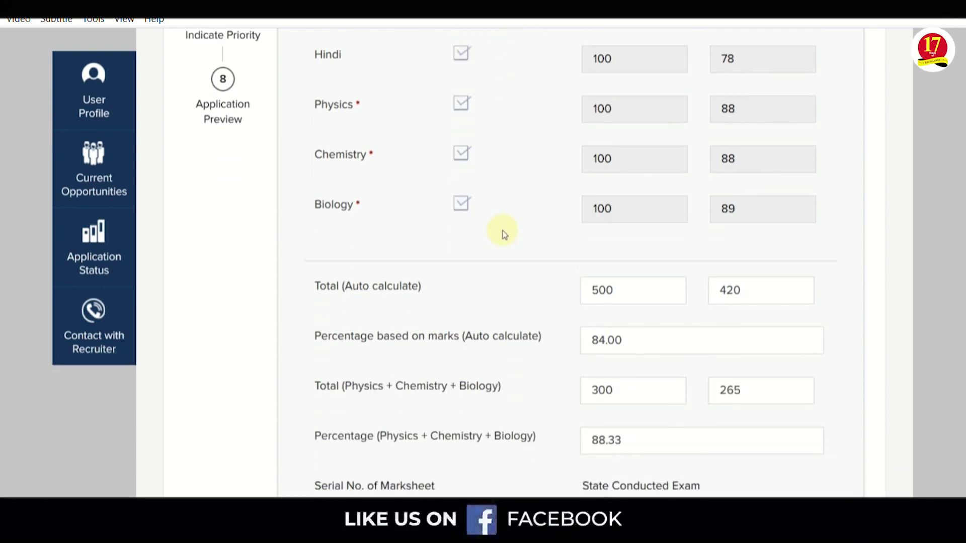
pyautogui.scroll(-8, 505, 234)
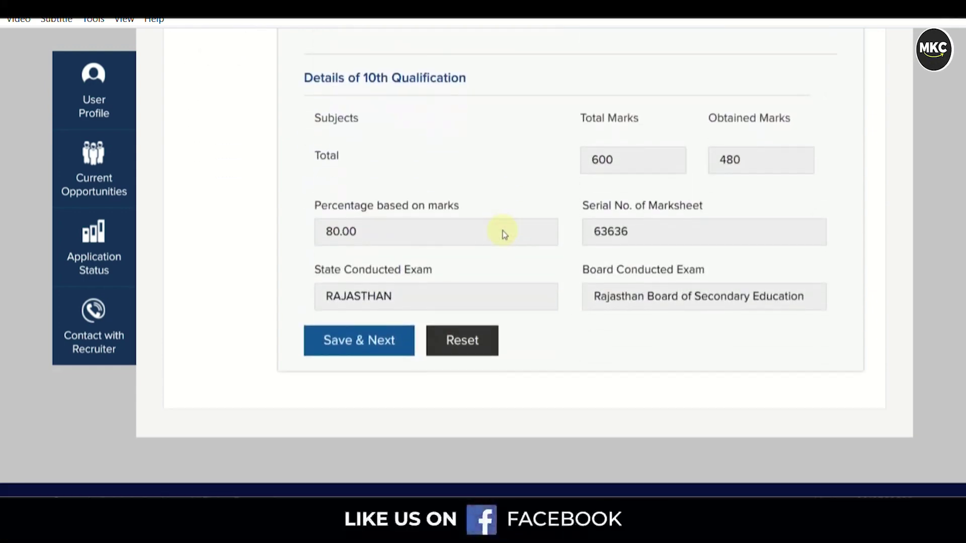
pyautogui.click(370, 347)
pyautogui.scroll(-3, 418, 345)
pyautogui.scroll(-2, 417, 313)
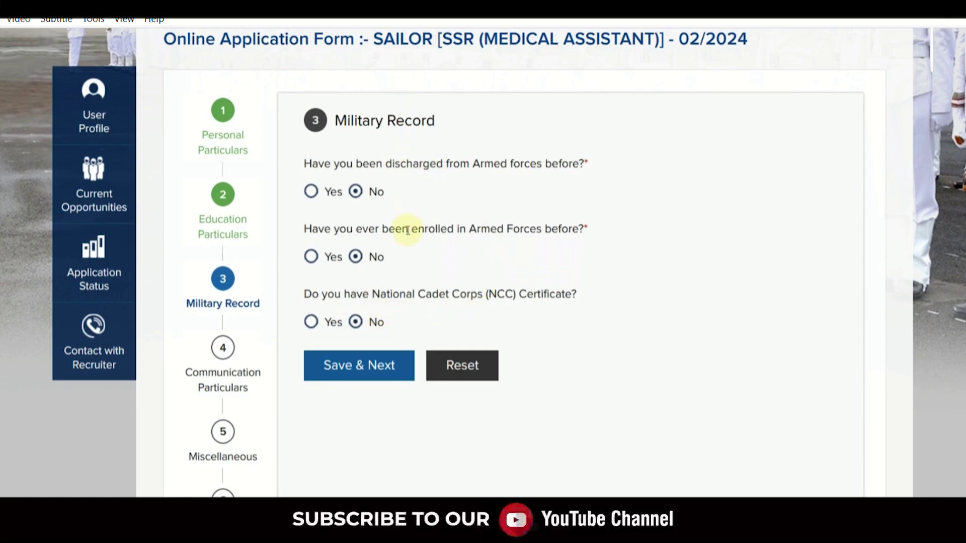
# Save Military Record, then answer Employment News and self/parents motivation in Miscellaneous and save
pyautogui.click(360, 369)
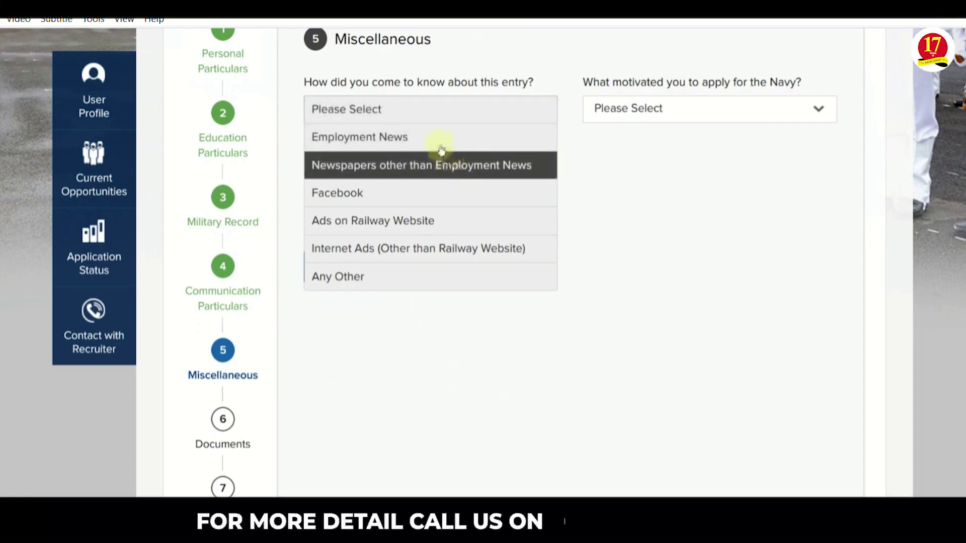
pyautogui.click(441, 140)
pyautogui.click(678, 125)
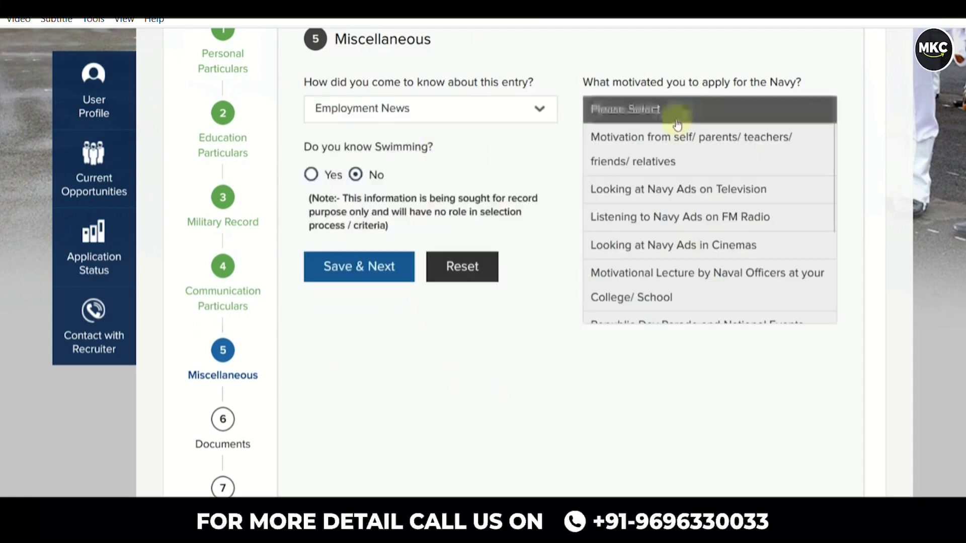
pyautogui.click(673, 153)
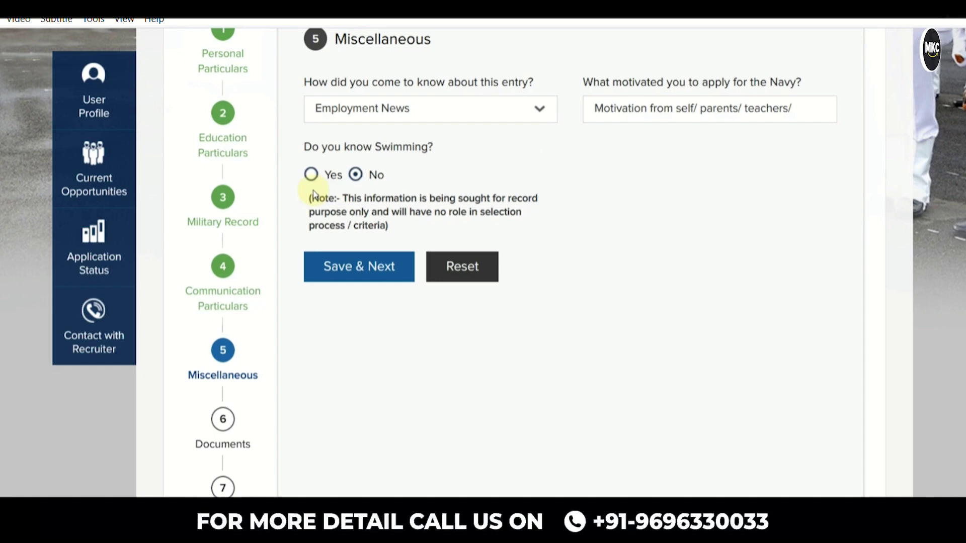
pyautogui.click(345, 279)
pyautogui.scroll(-5, 546, 313)
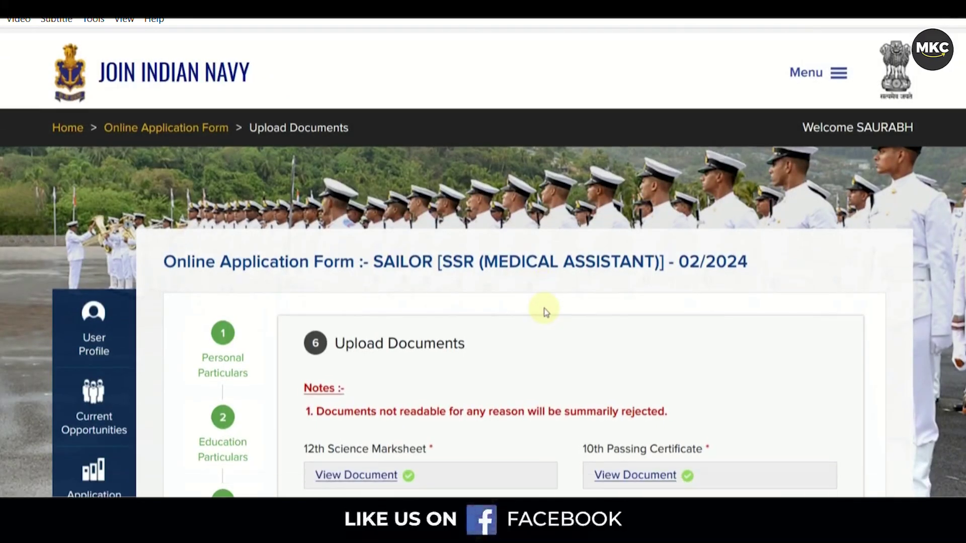
# Review the five uploaded documents, including the Domicile proof label, and save the Documents step
pyautogui.scroll(-2, 545, 312)
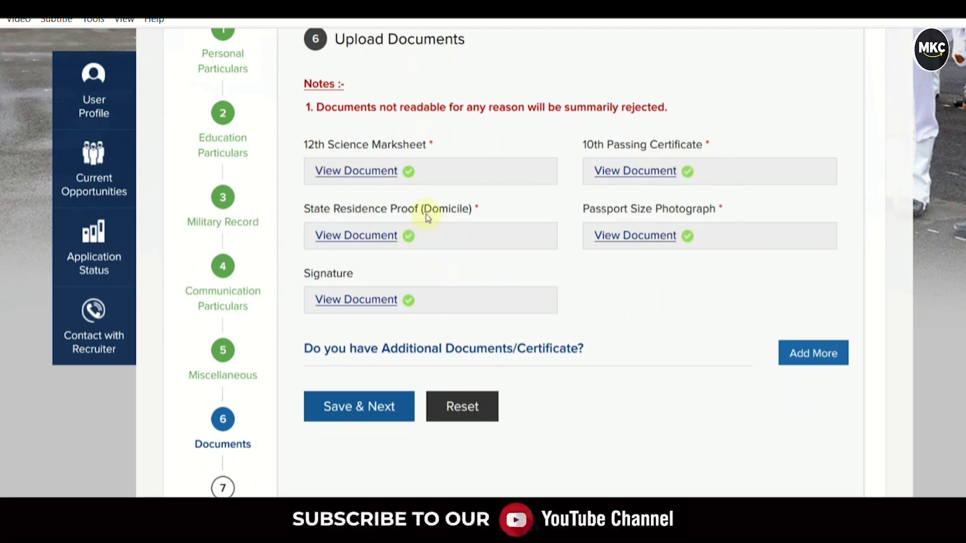
pyautogui.moveTo(427, 218); pyautogui.dragTo(465, 217)
pyautogui.click(483, 217)
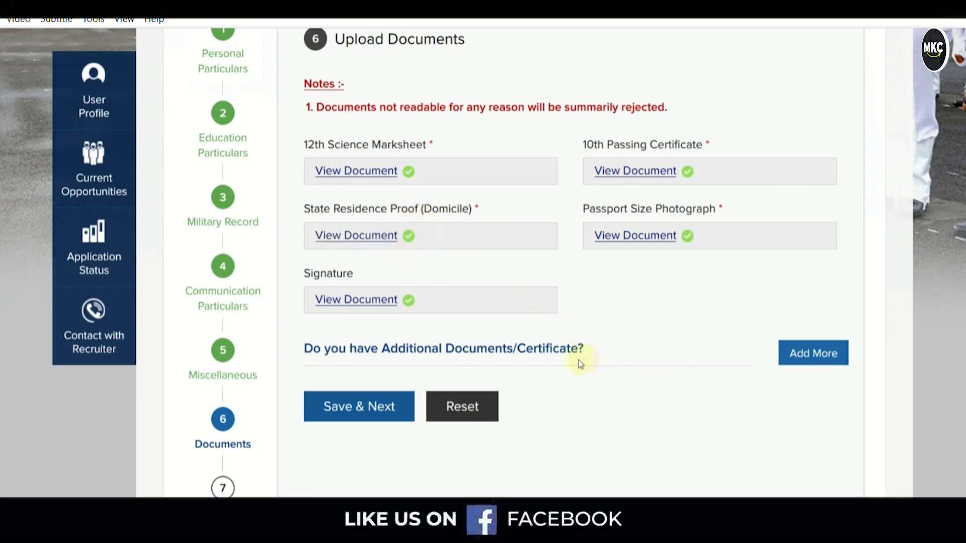
pyautogui.scroll(-2, 542, 359)
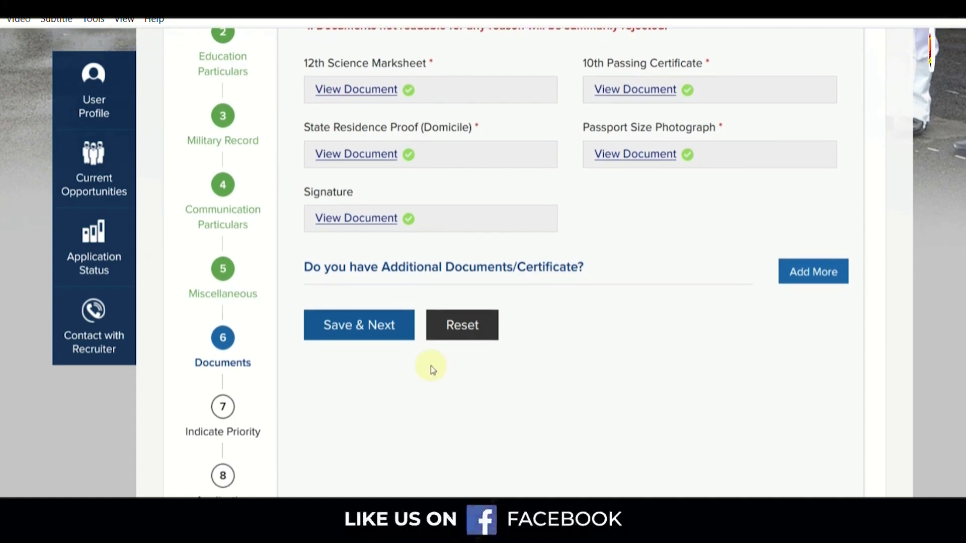
pyautogui.click(370, 339)
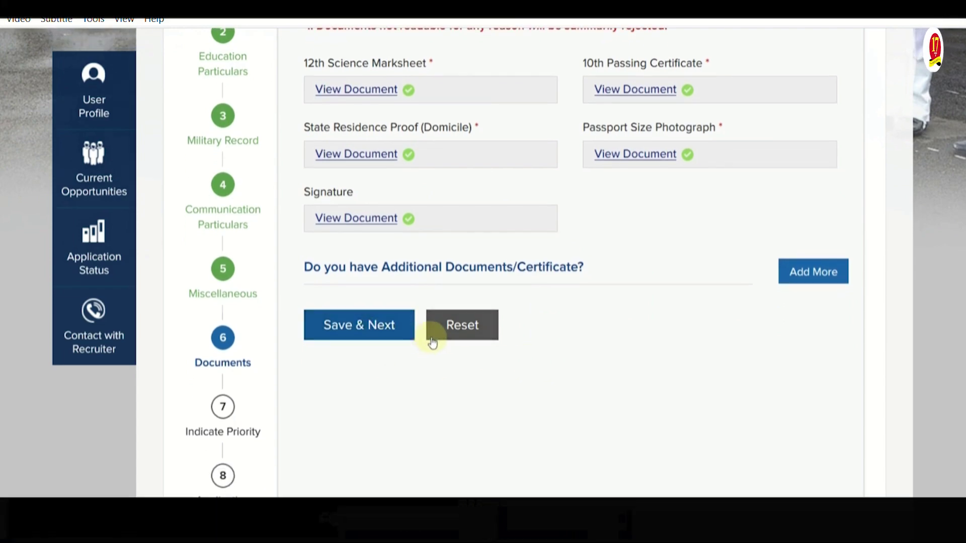
pyautogui.scroll(-2, 465, 339)
pyautogui.scroll(-5, 466, 341)
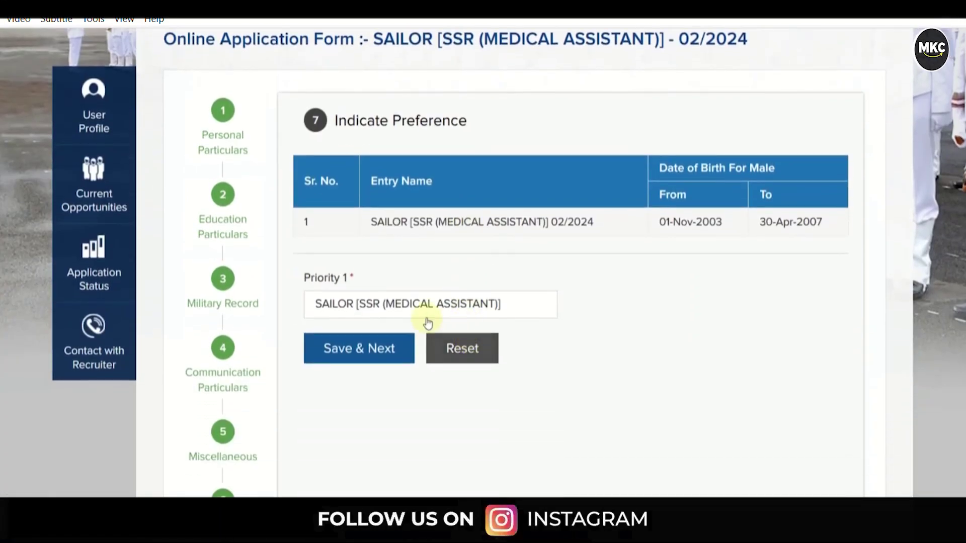
# Set priority 1 to SAILOR [SSR (MEDICAL ASSISTANT)] and save it
pyautogui.click(451, 312)
pyautogui.click(453, 331)
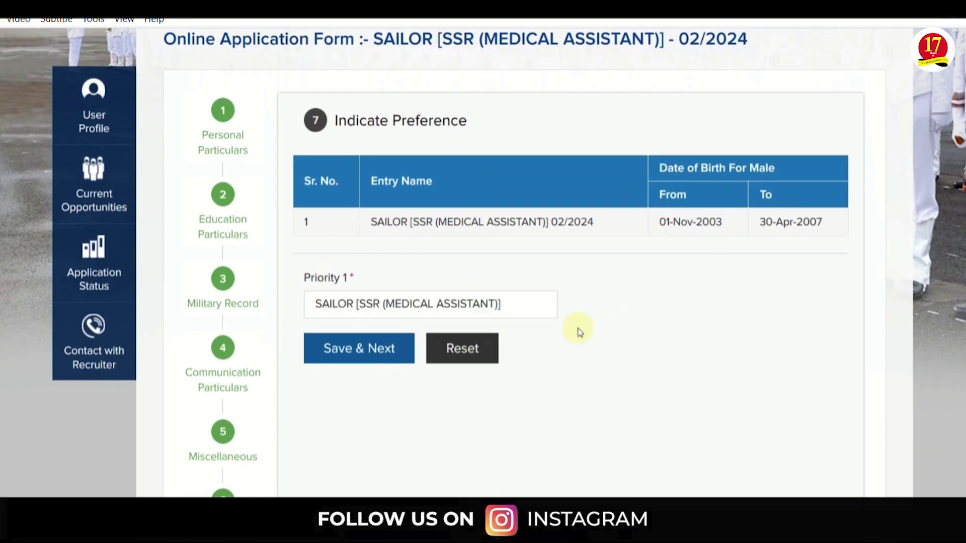
pyautogui.scroll(-3, 508, 333)
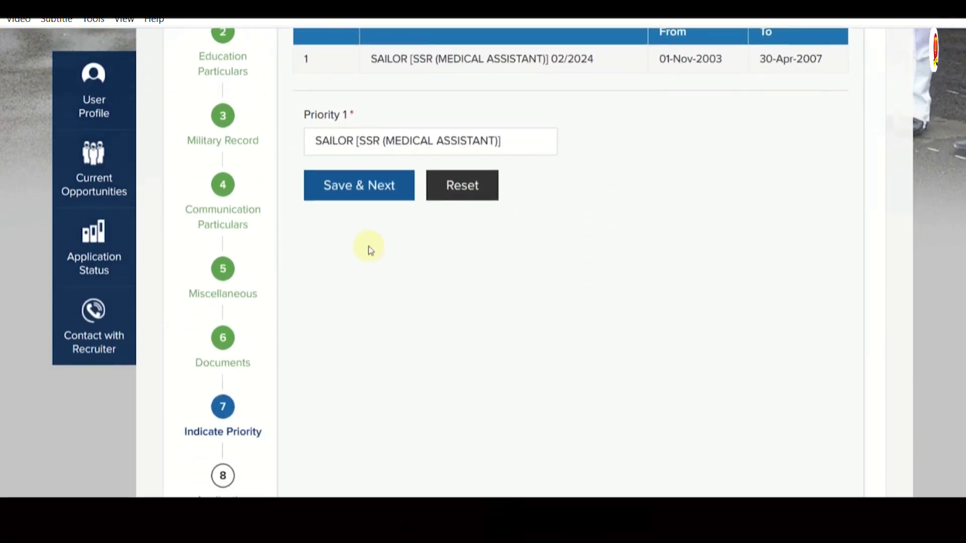
pyautogui.click(357, 202)
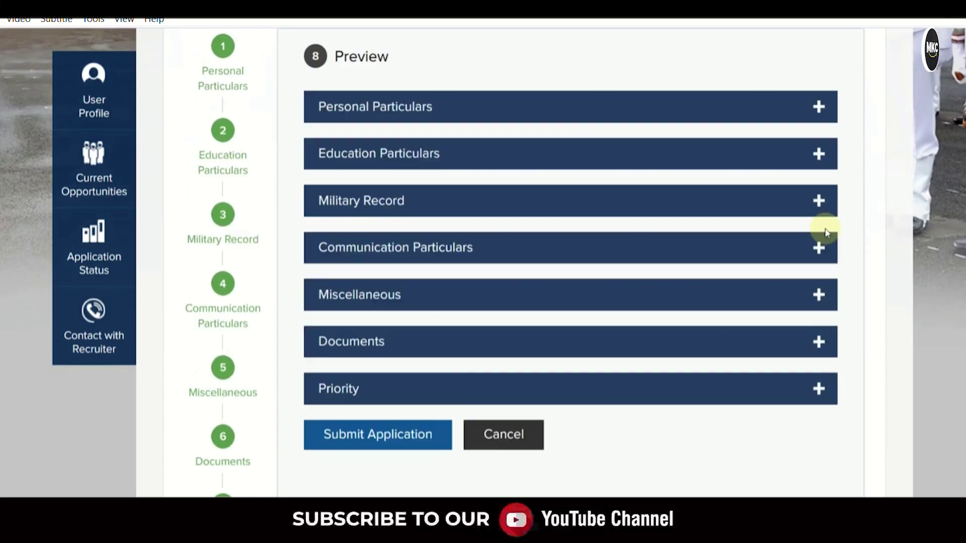
# Review the application preview and submit the completed application
pyautogui.scroll(2, 725, 207)
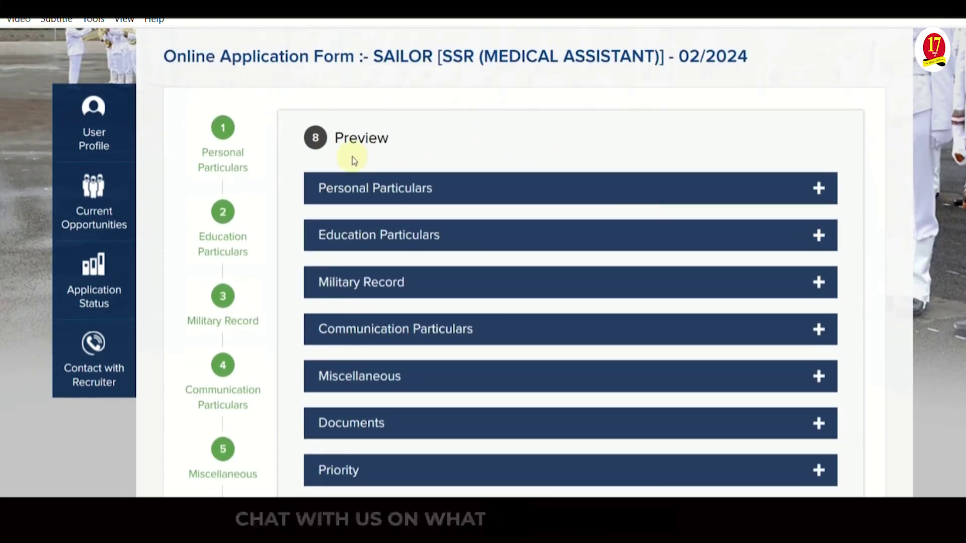
pyautogui.scroll(-2, 448, 173)
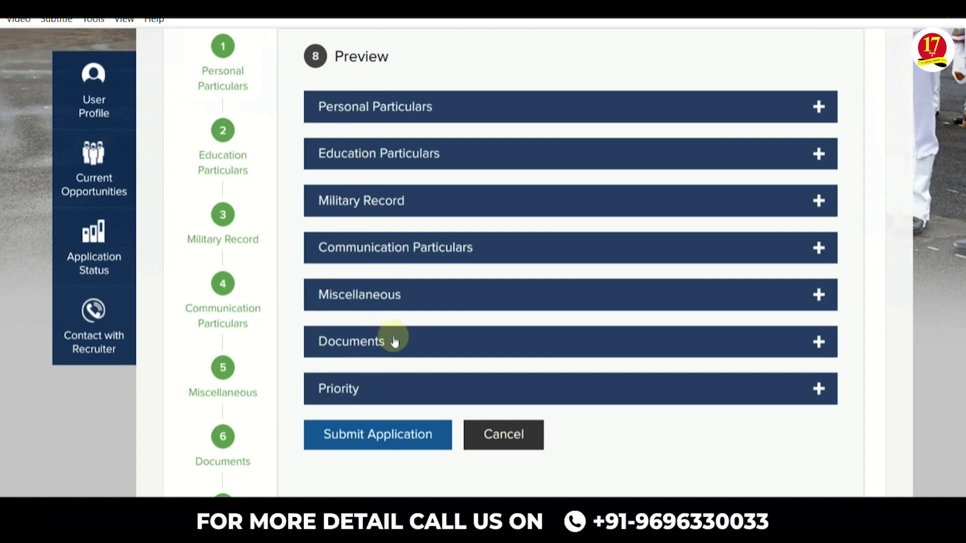
pyautogui.scroll(-2, 395, 342)
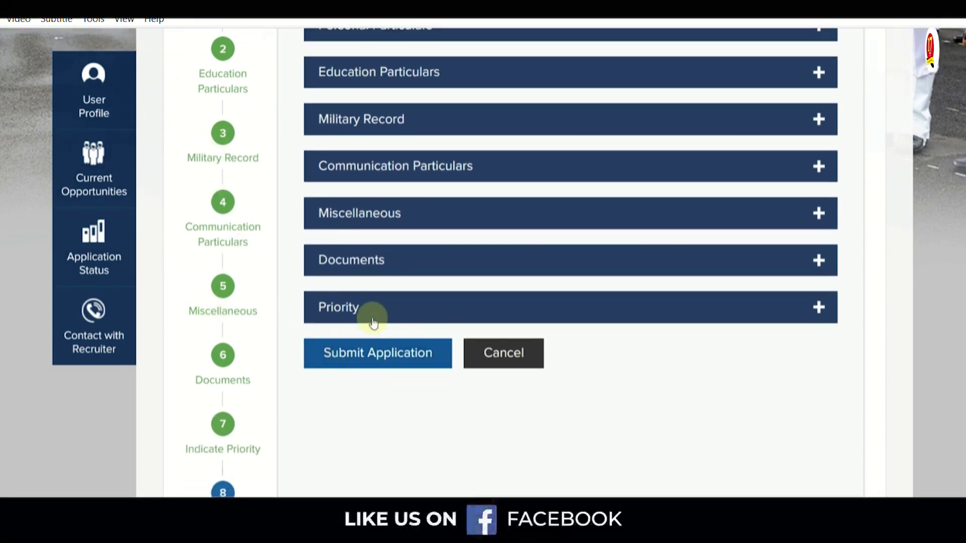
pyautogui.click(373, 356)
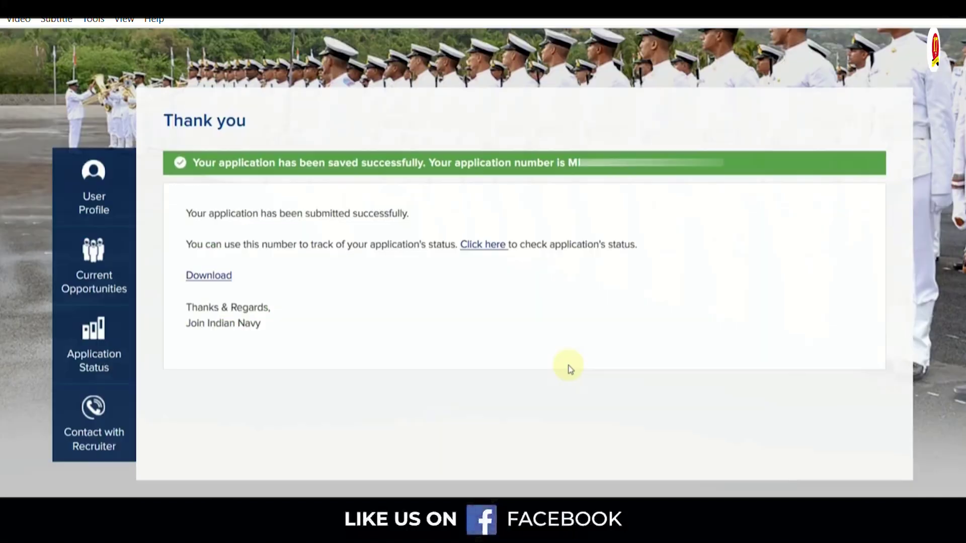